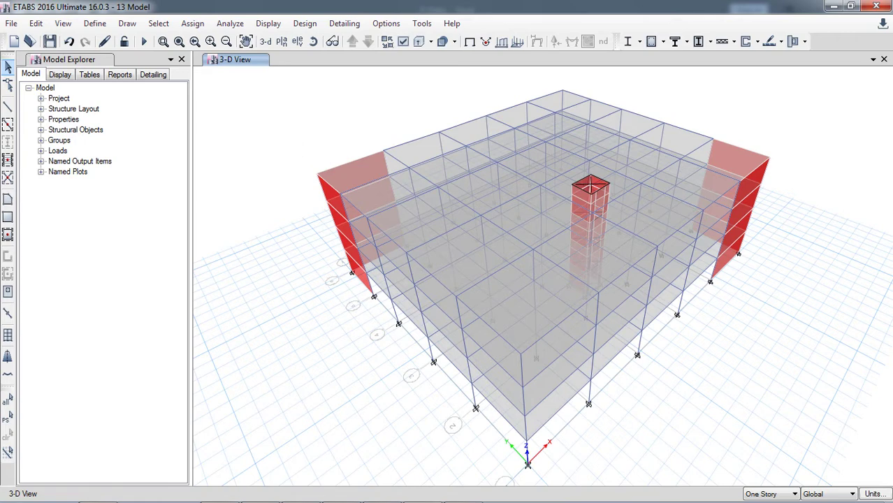
Step: Switch to the P-Delta workbook in Excel and examine the column diagrams for axial load P and lateral load Q, cases 1 and 2
click(228, 491)
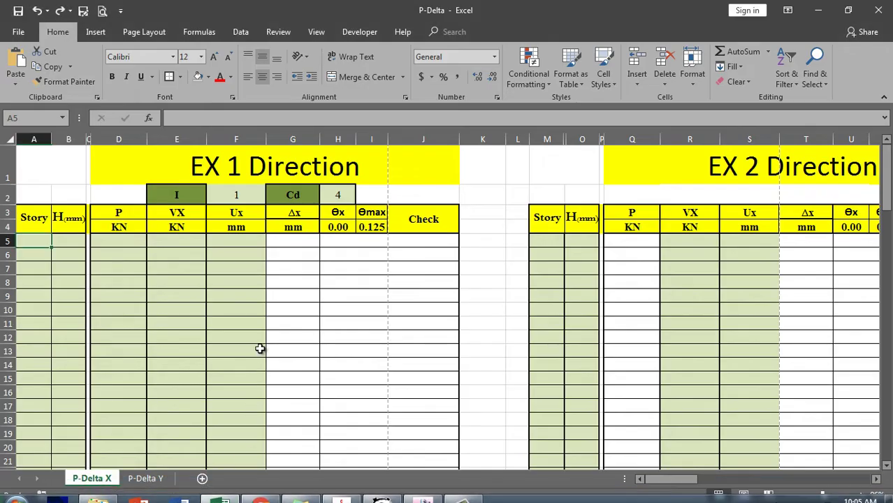
scroll(260, 349, down, 10)
drag(640, 478, 710, 478)
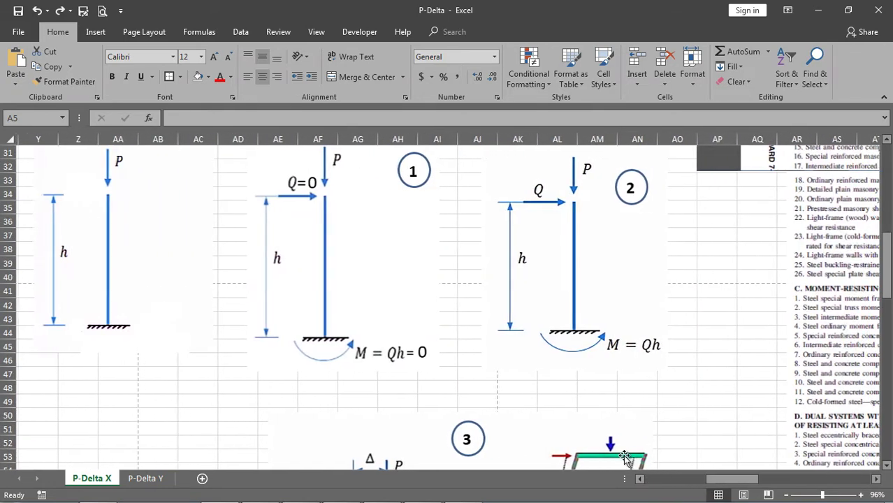
scroll(334, 428, up, 1)
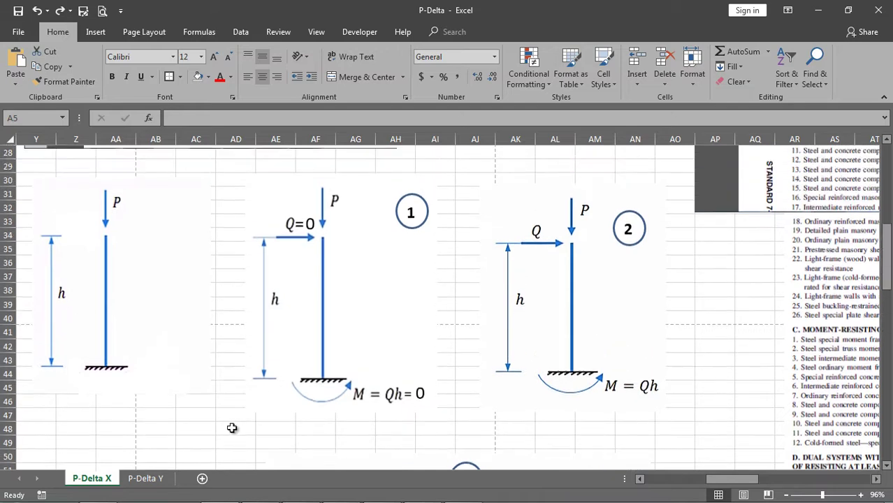
drag(723, 480, 697, 482)
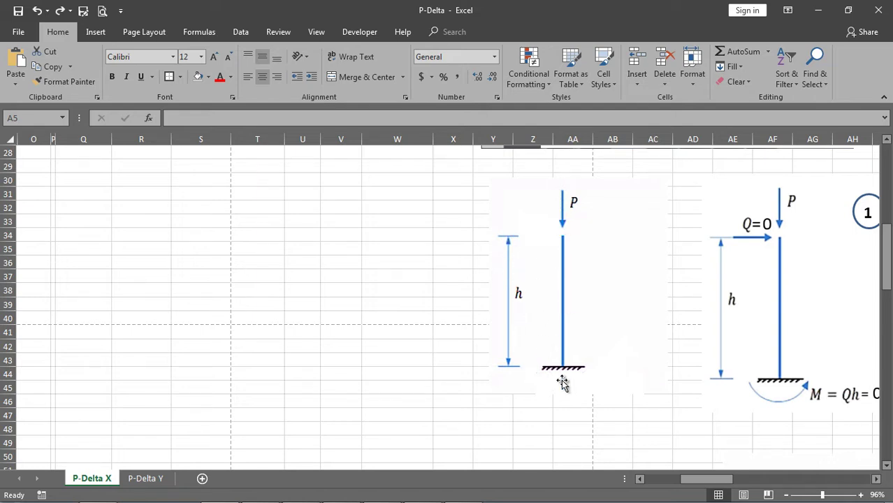
drag(699, 479, 709, 482)
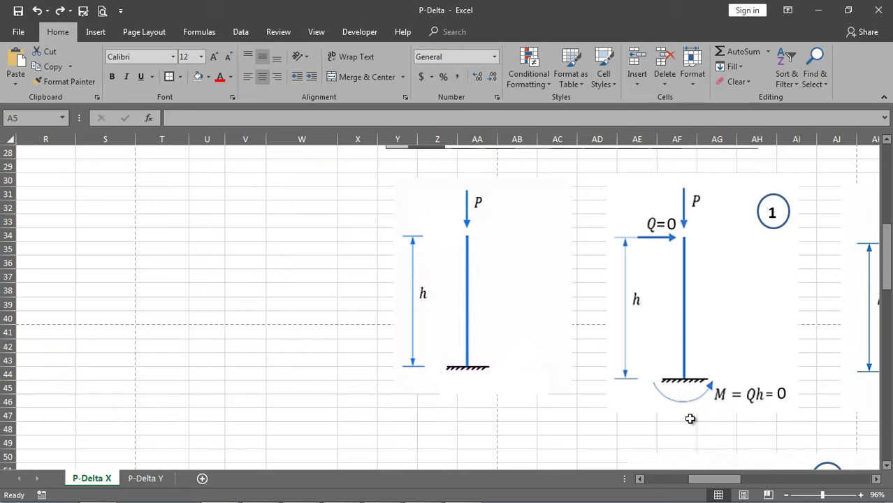
click(708, 481)
drag(708, 478, 728, 481)
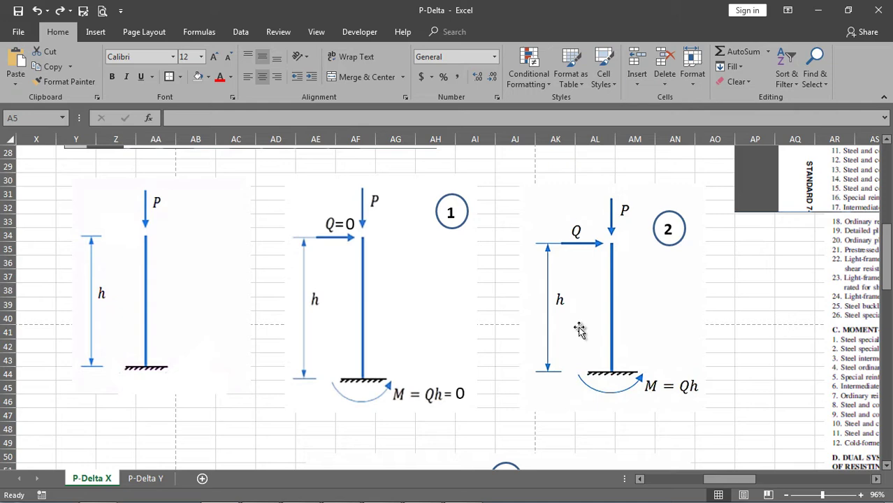
Step: Examine the case 3 diagram of the deflected column and frame, and read the P-Delta effect definition below it
scroll(580, 330, down, 7)
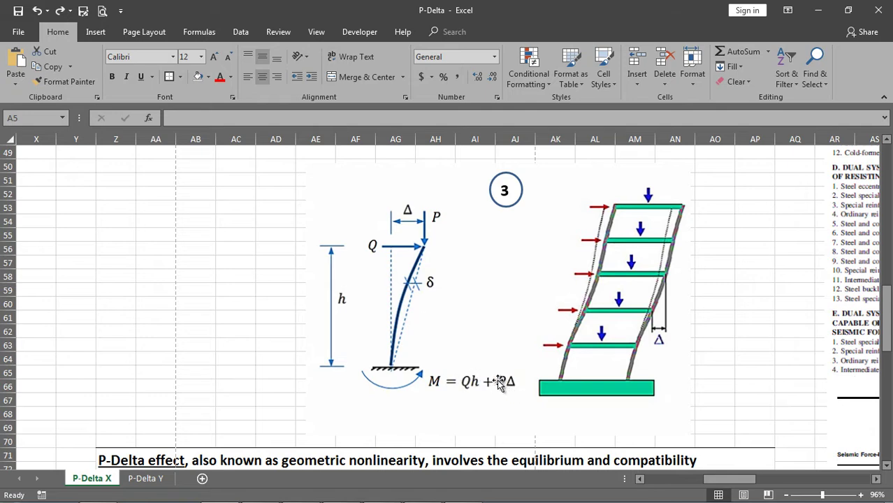
scroll(343, 330, down, 2)
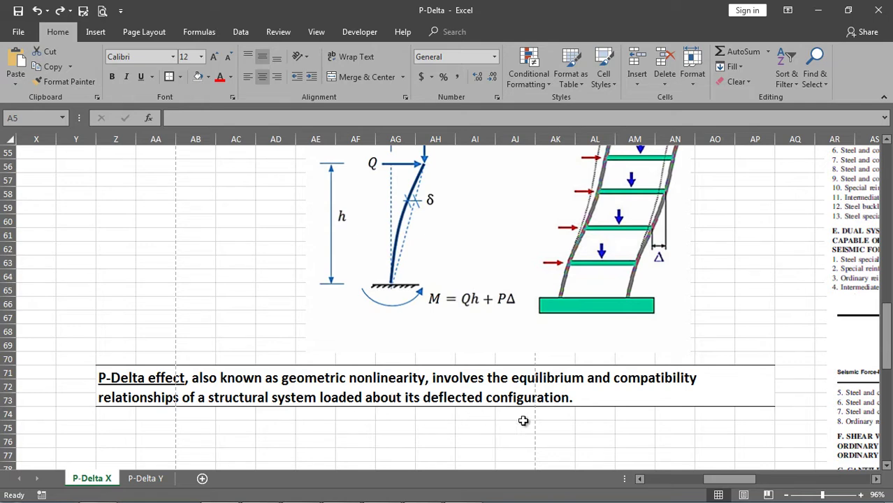
scroll(458, 328, up, 1)
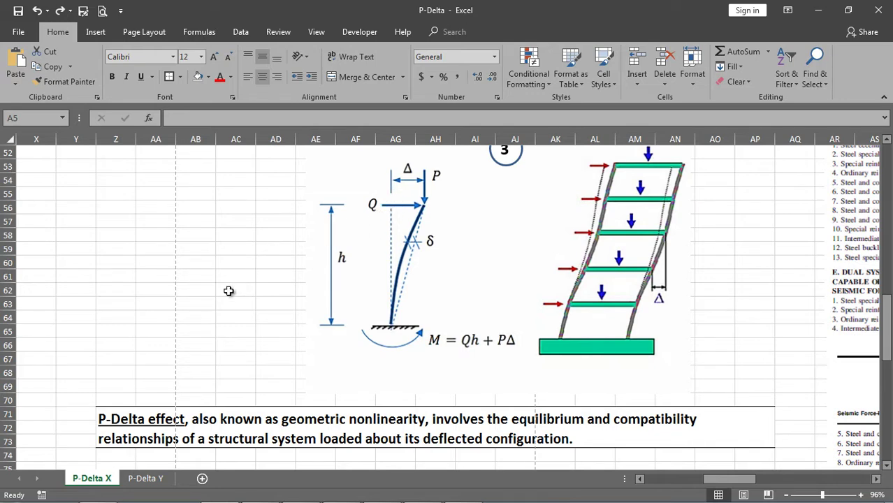
mouse_move(413, 496)
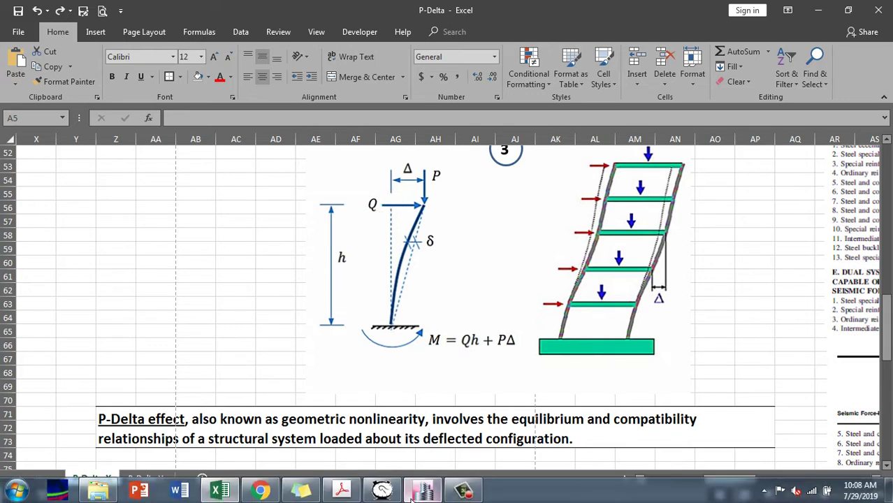
click(252, 331)
Step: Read the stability coefficient equations 12.8-16 and 12.8-17 and the definitions of their variables
scroll(666, 371, up, 16)
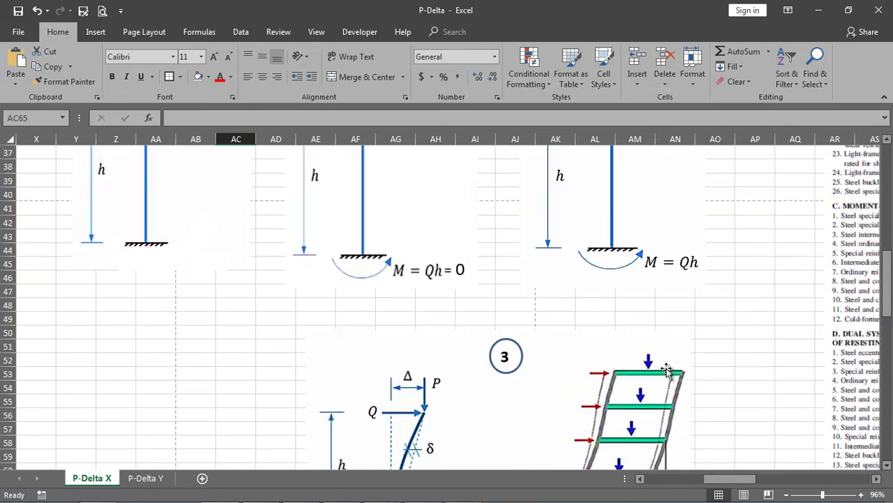
scroll(665, 371, up, 1)
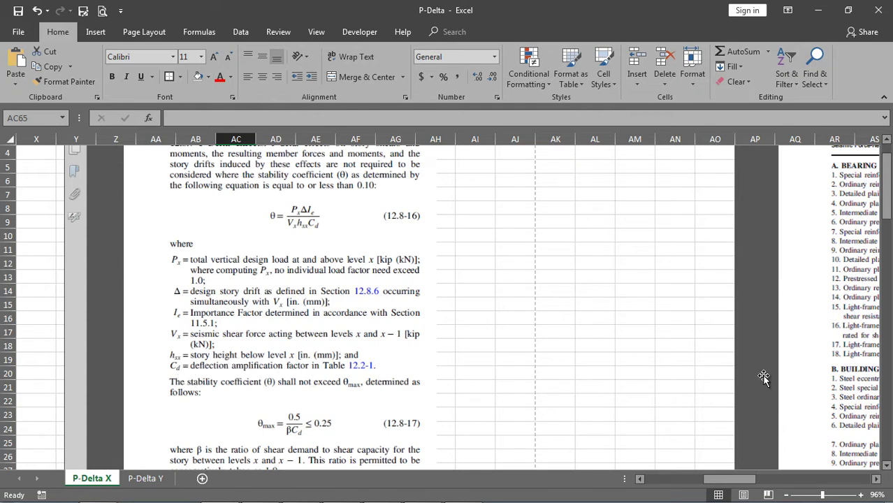
drag(727, 479, 711, 479)
scroll(418, 411, down, 1)
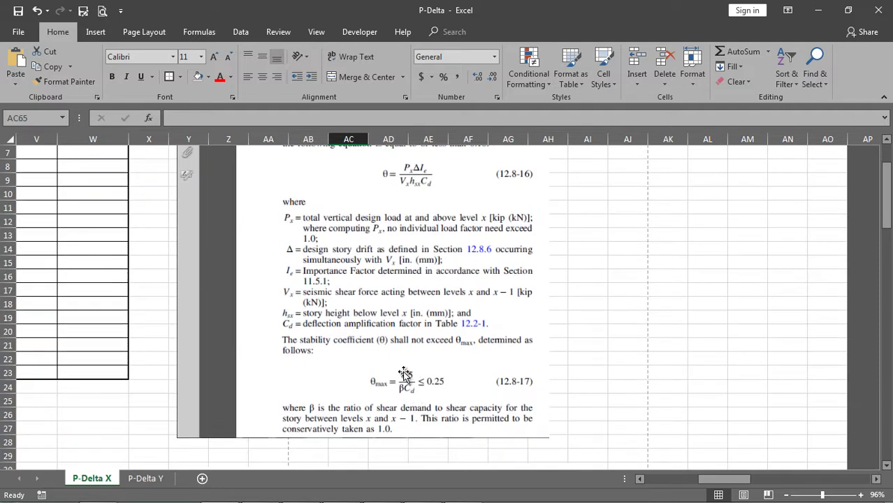
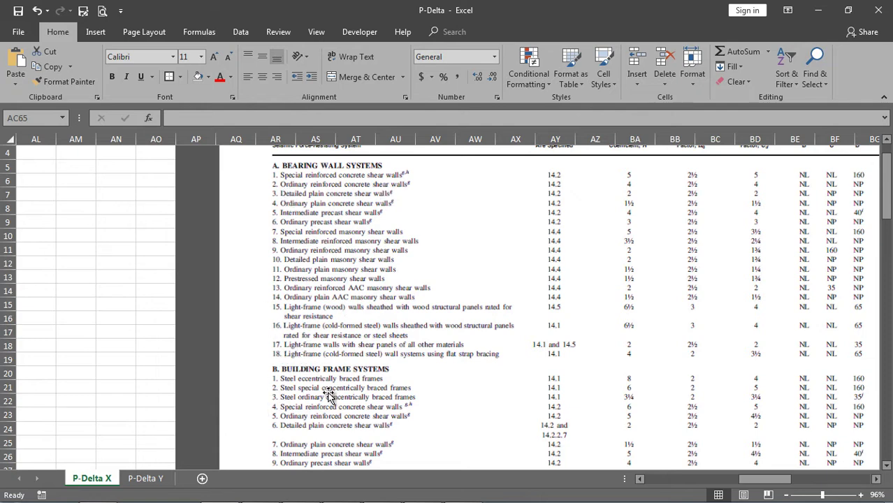
Step: Examine the building frame and moment-resisting frame entries in the seismic force-resisting system table, and revisit the Cd definition
scroll(315, 402, down, 2)
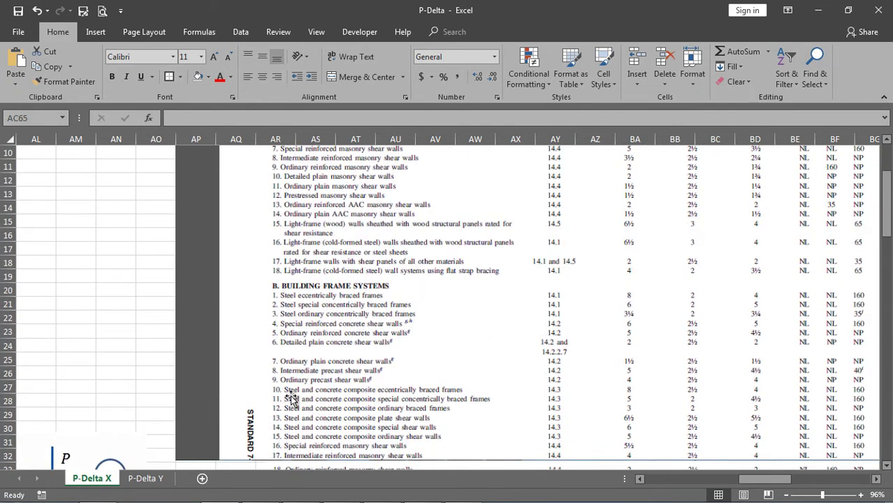
scroll(291, 399, down, 1)
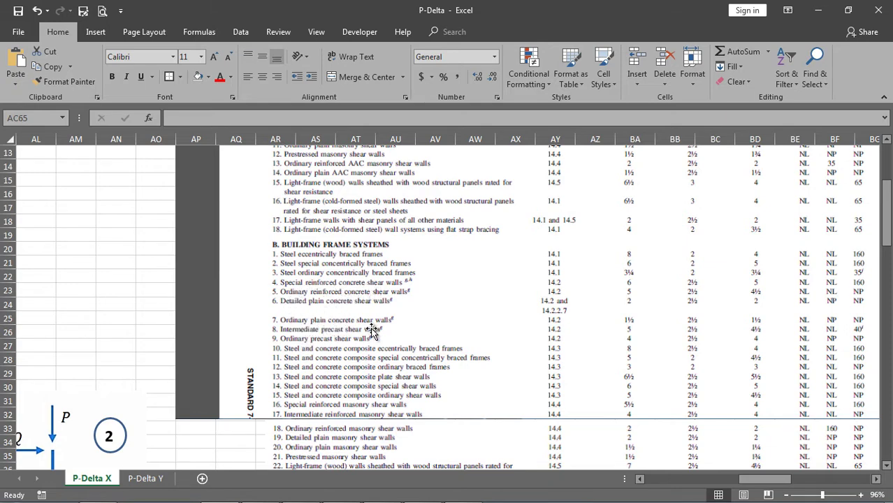
scroll(354, 344, down, 4)
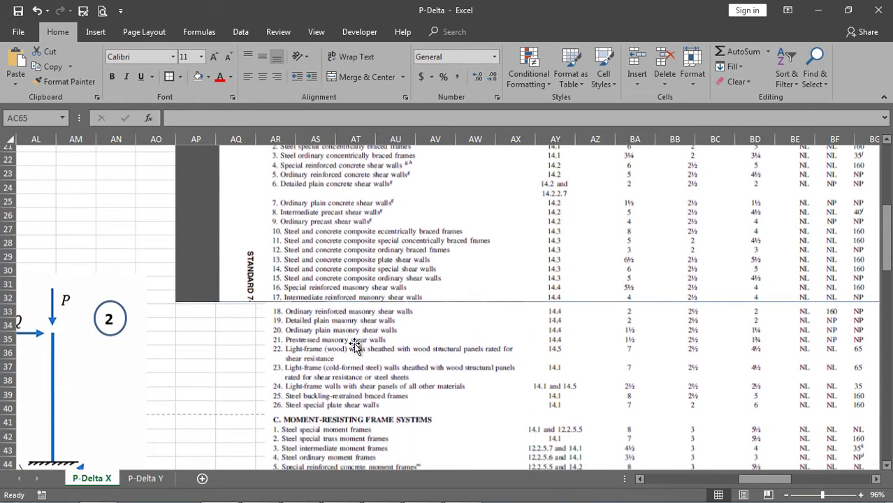
scroll(354, 344, down, 3)
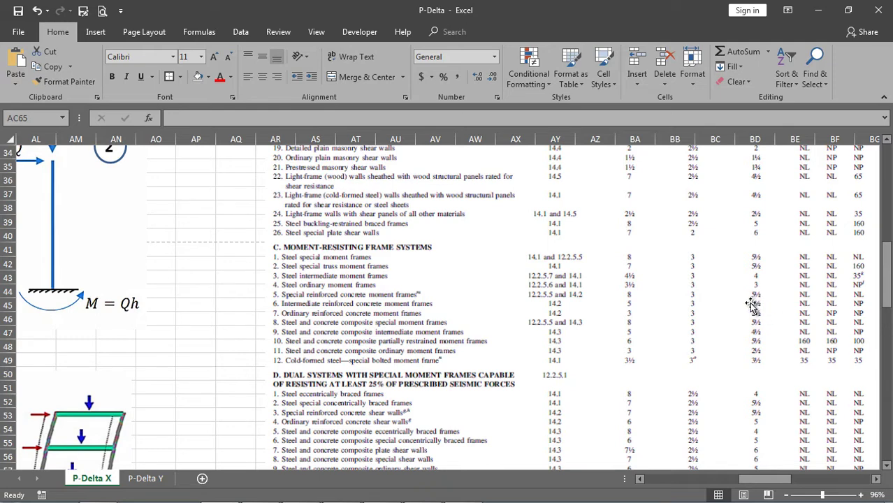
drag(766, 480, 727, 482)
scroll(638, 409, up, 6)
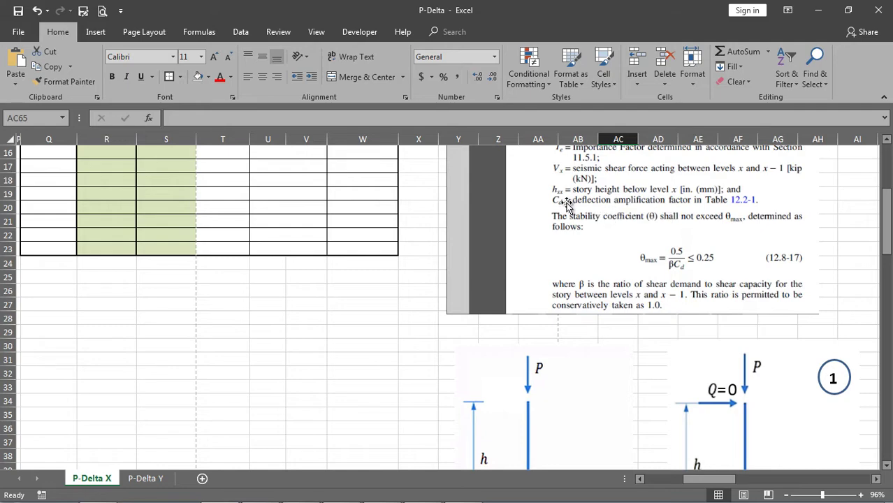
Step: Read the deflection amplification factor column of the ASCE 7-16 table from bearing wall systems through moment-resisting frame systems
drag(703, 480, 767, 482)
scroll(638, 423, up, 1)
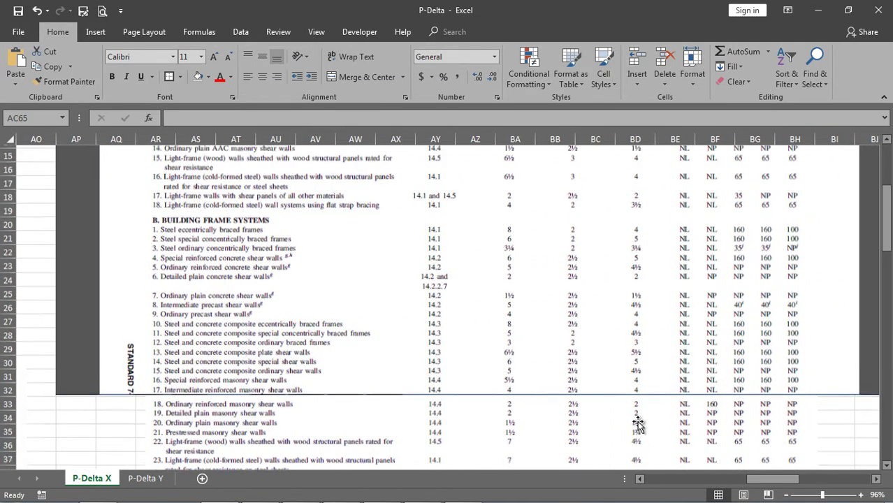
scroll(638, 423, up, 5)
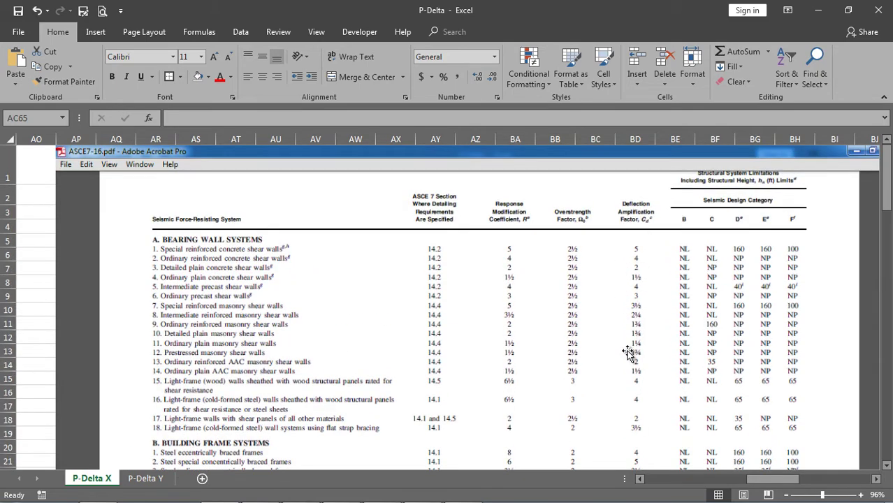
scroll(629, 366, down, 9)
scroll(629, 366, down, 2)
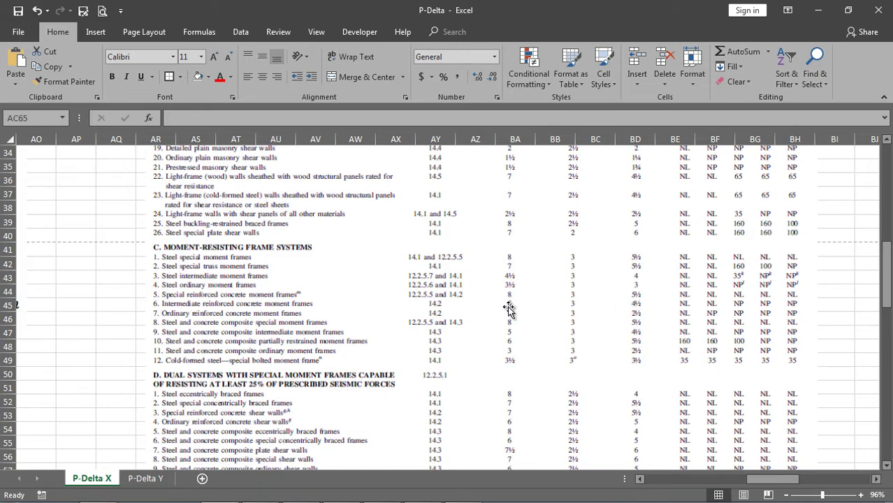
key(alt+Tab)
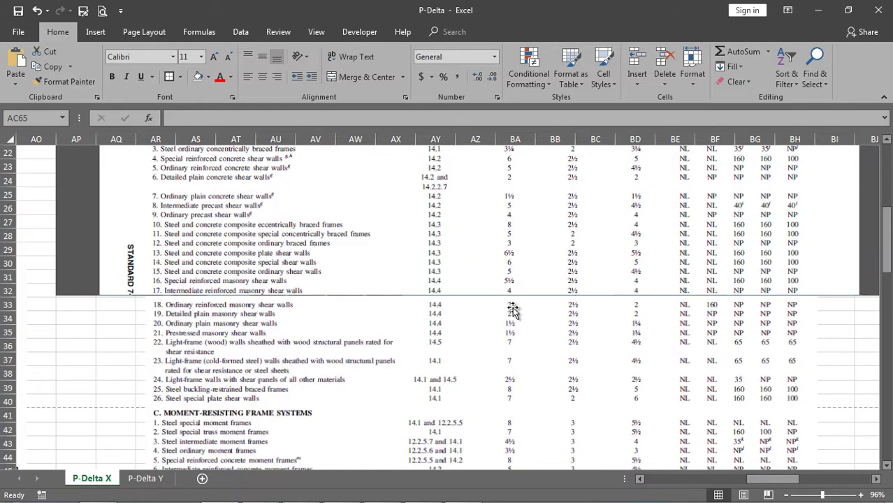
key(alt+Tab)
scroll(513, 312, down, 4)
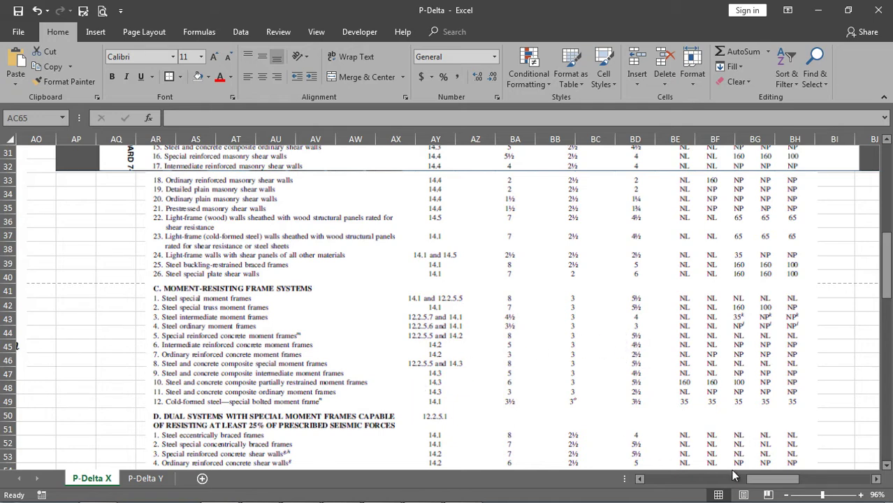
Step: Switch to ETABS and review the seismic load patterns EQ+x, EQ-x, EQ+Y and EQ-Y in the load pattern definitions
mouse_move(385, 498)
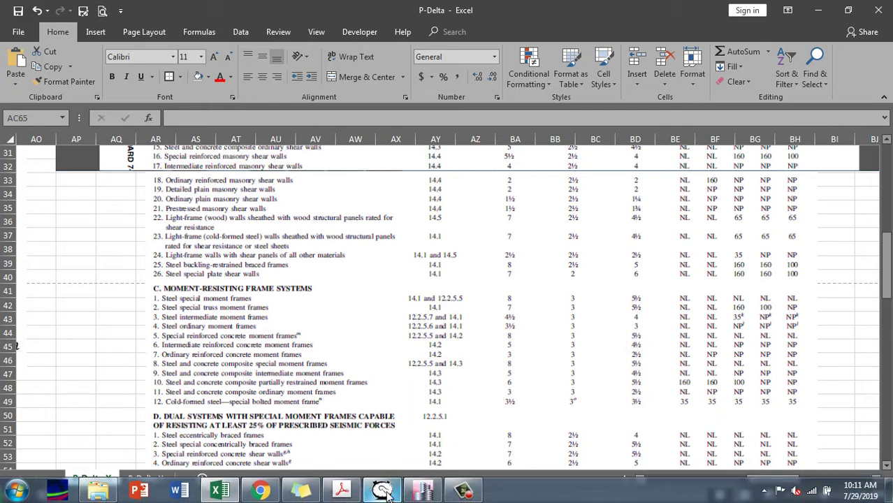
mouse_move(423, 490)
click(416, 445)
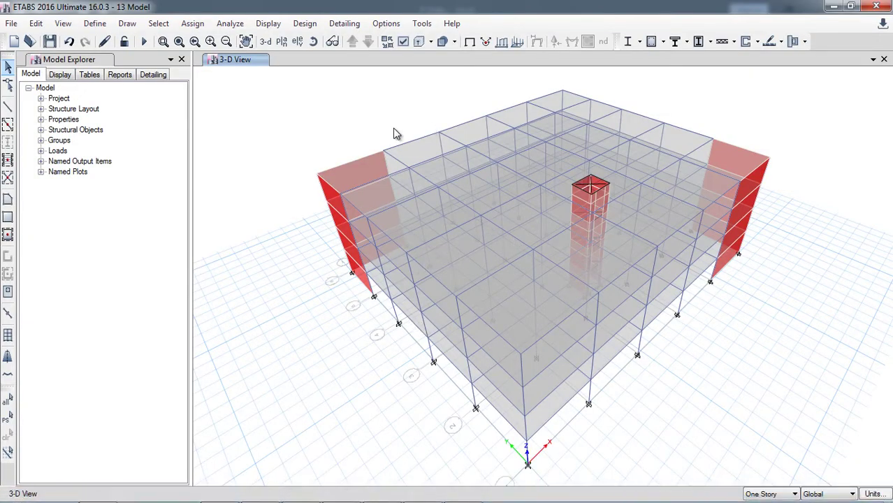
click(100, 26)
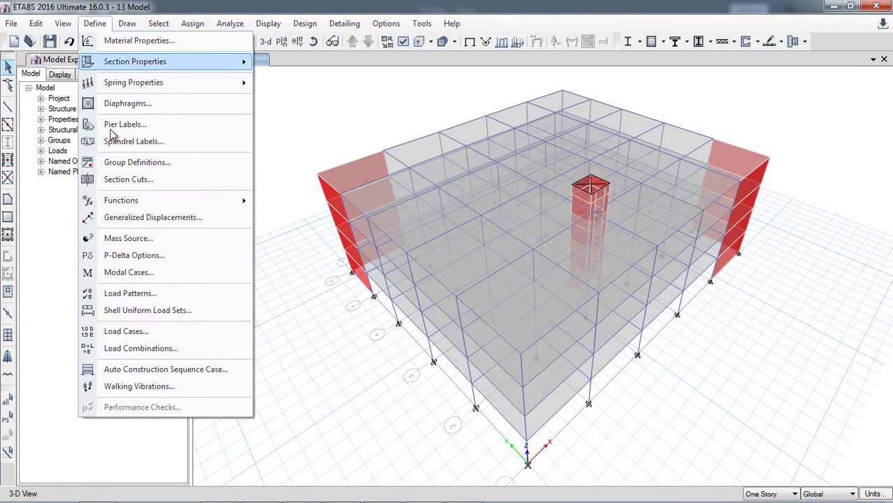
click(122, 292)
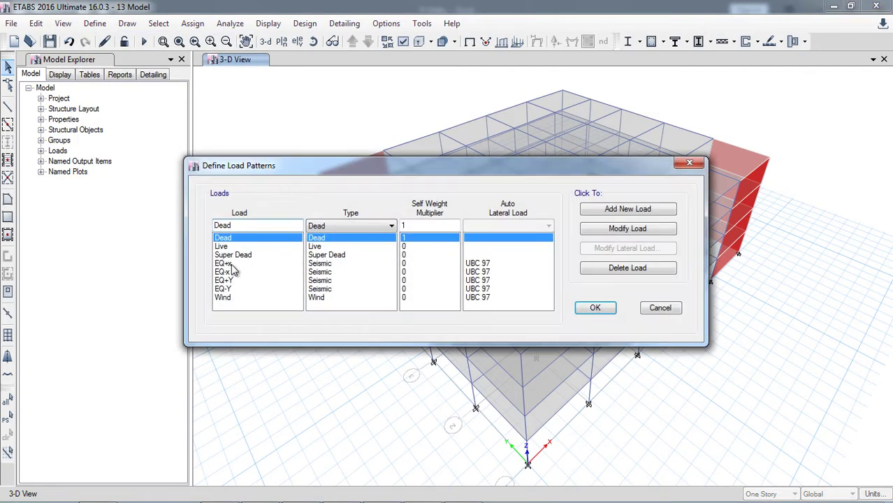
click(224, 264)
click(240, 272)
click(259, 281)
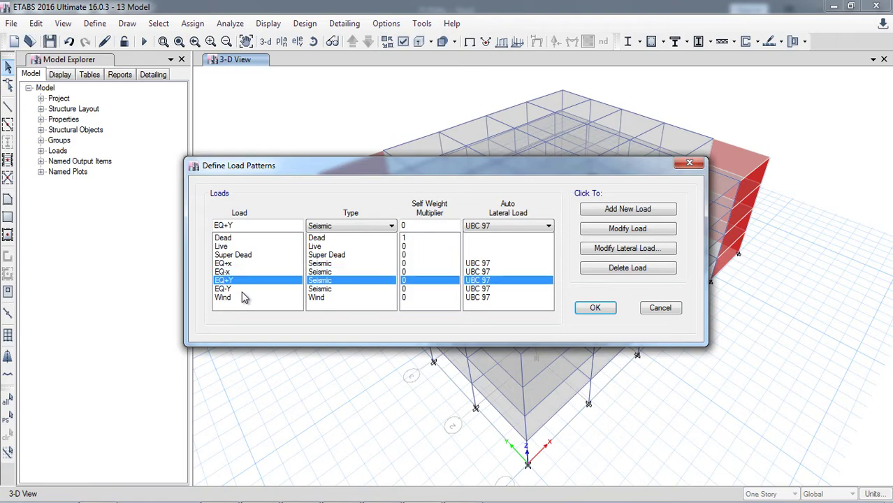
click(279, 289)
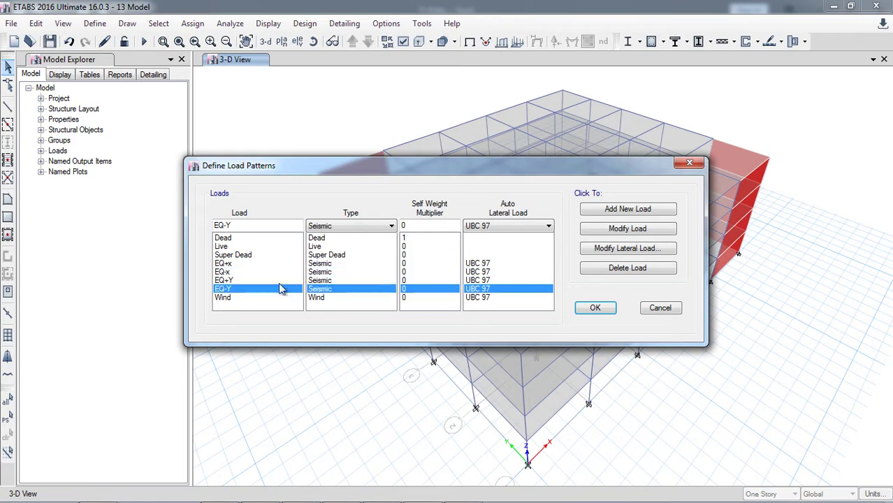
click(605, 312)
click(95, 23)
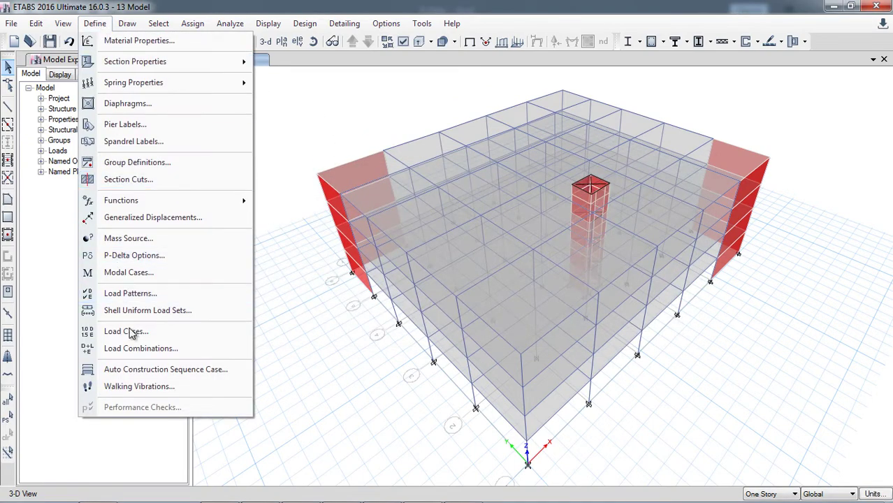
click(278, 124)
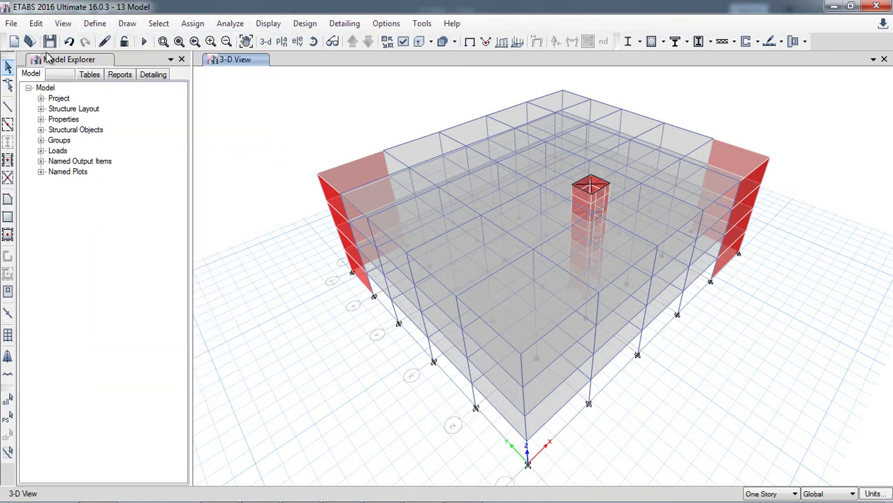
Step: Save a copy of the model as 13 Model service loads
click(11, 25)
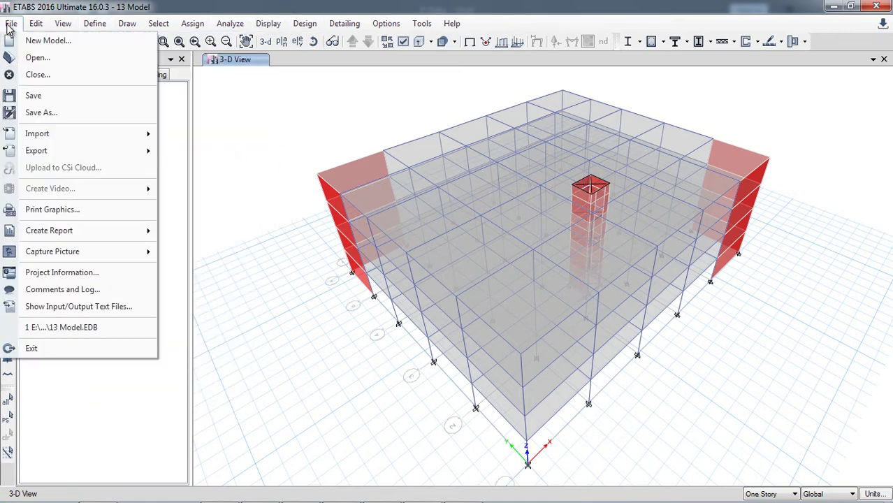
click(56, 115)
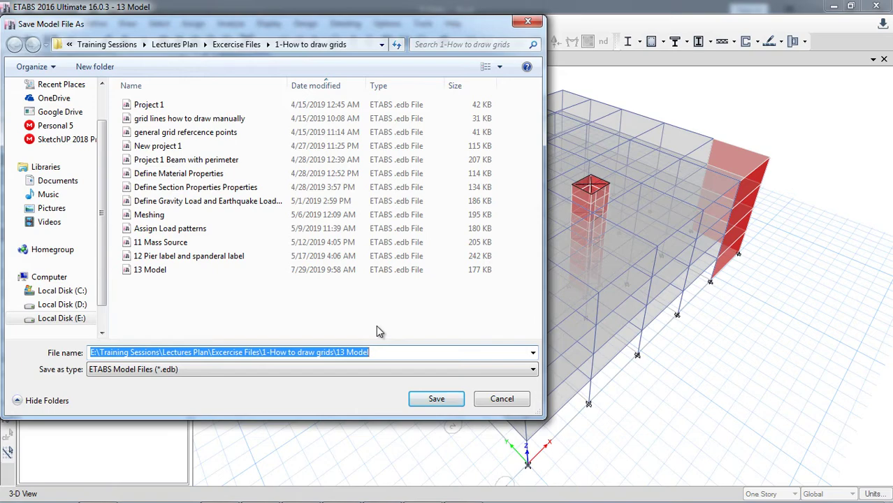
text(13)
key(Caps_Lock)
text(mO)
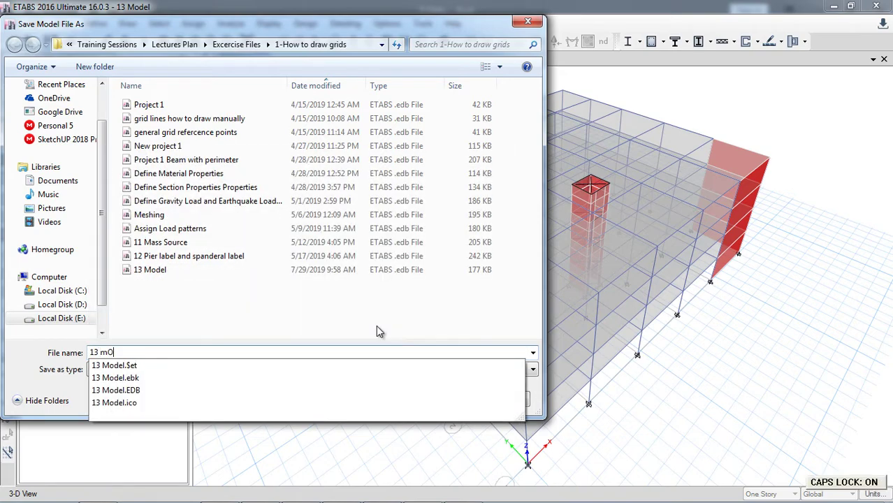
text(del ser)
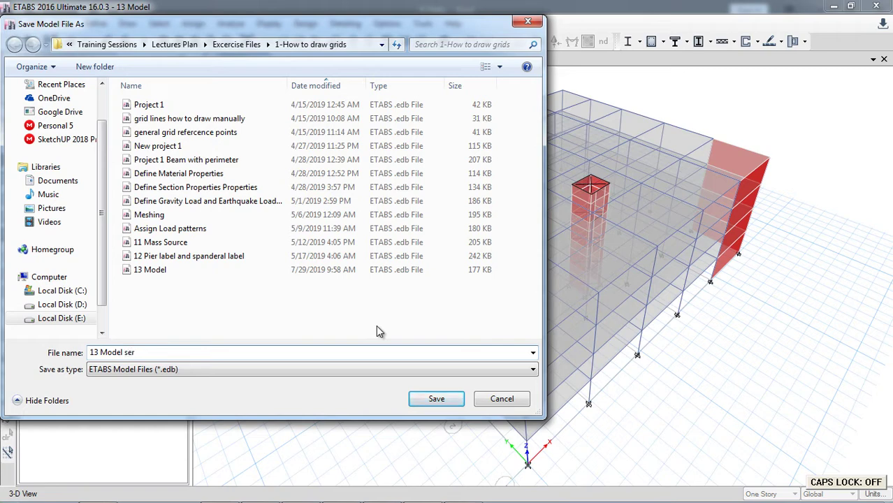
text(vice loads)
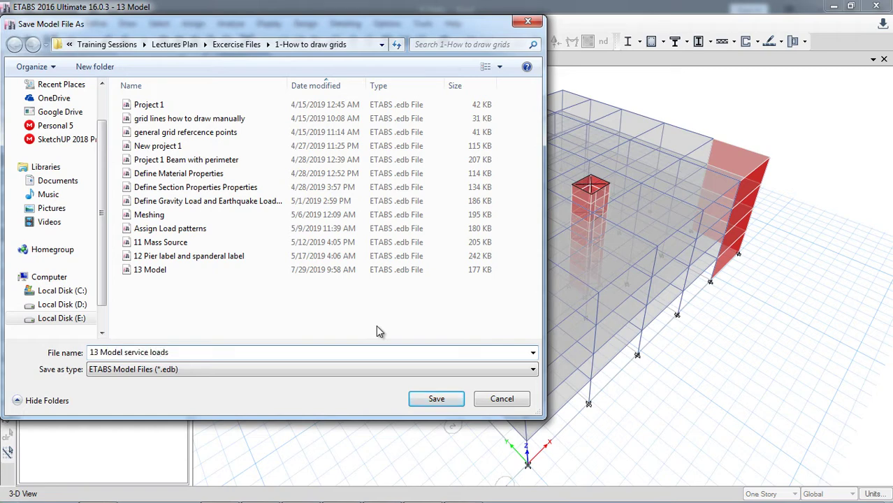
click(435, 400)
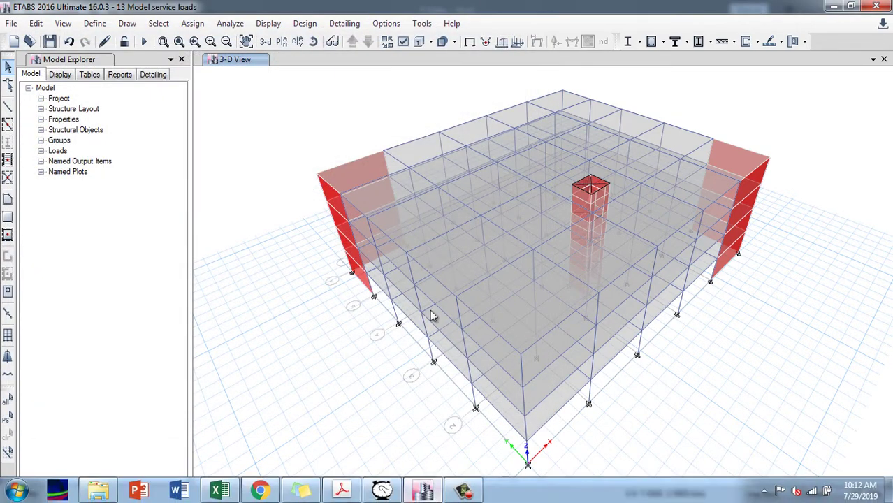
Step: Switch to the ASCE 7-16 PDF and look over Table 12.2-1 from the bearing wall systems on, returning to ETABS when finished
mouse_move(388, 491)
click(342, 491)
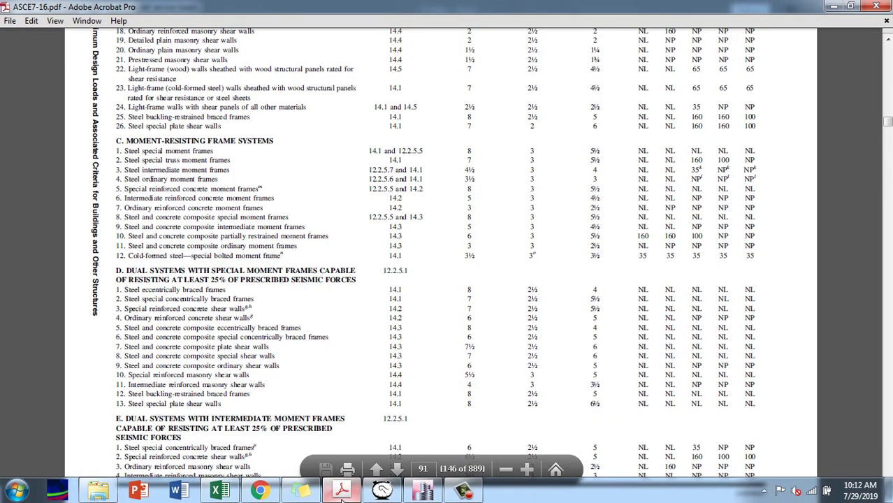
mouse_move(356, 487)
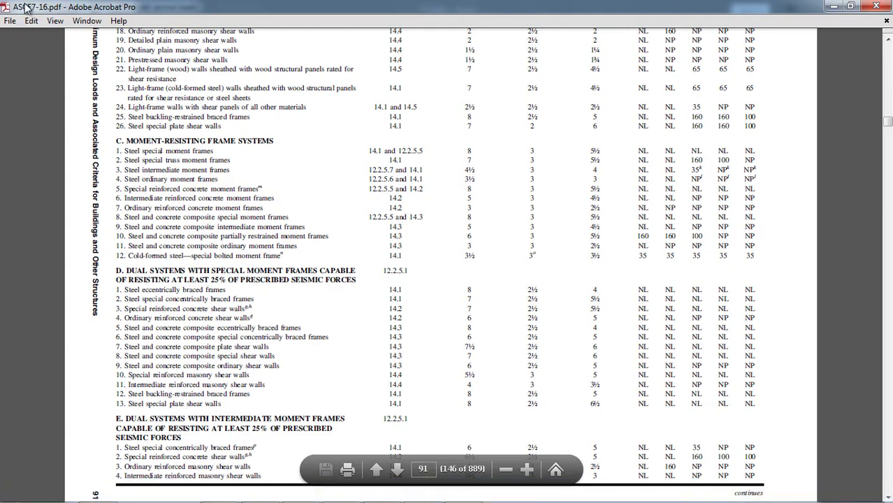
scroll(254, 257, up, 10)
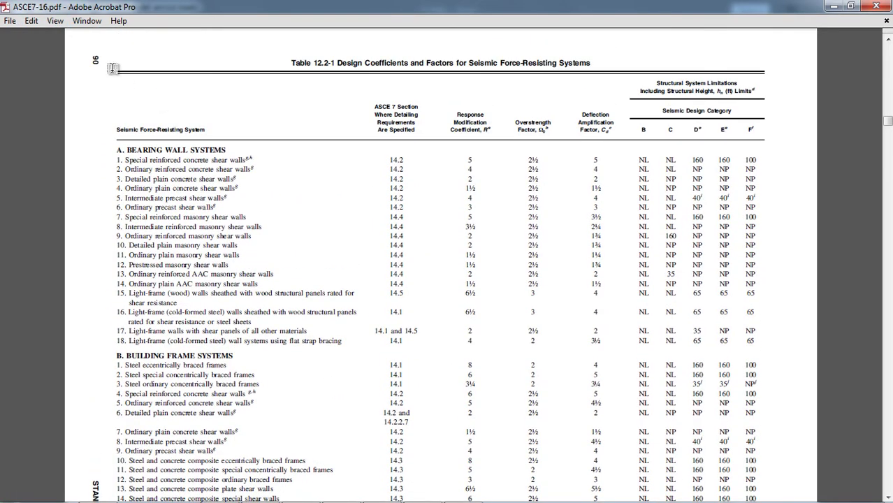
scroll(337, 289, down, 1)
scroll(329, 286, up, 1)
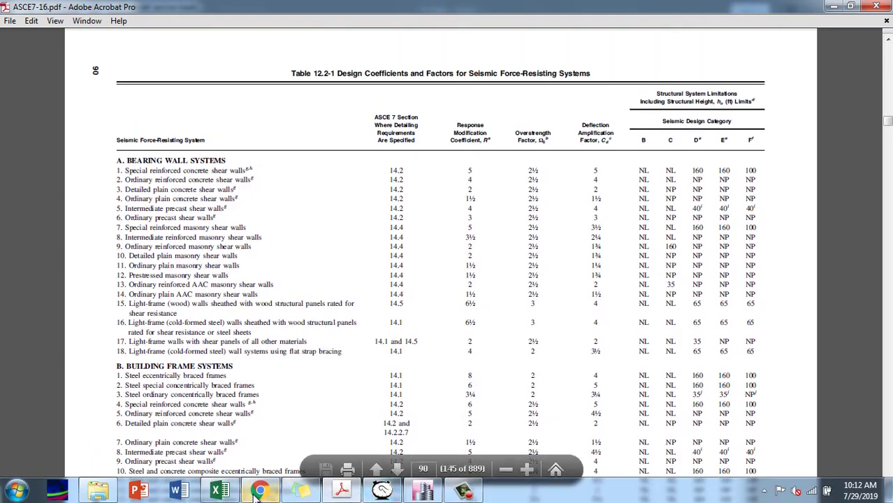
mouse_move(433, 494)
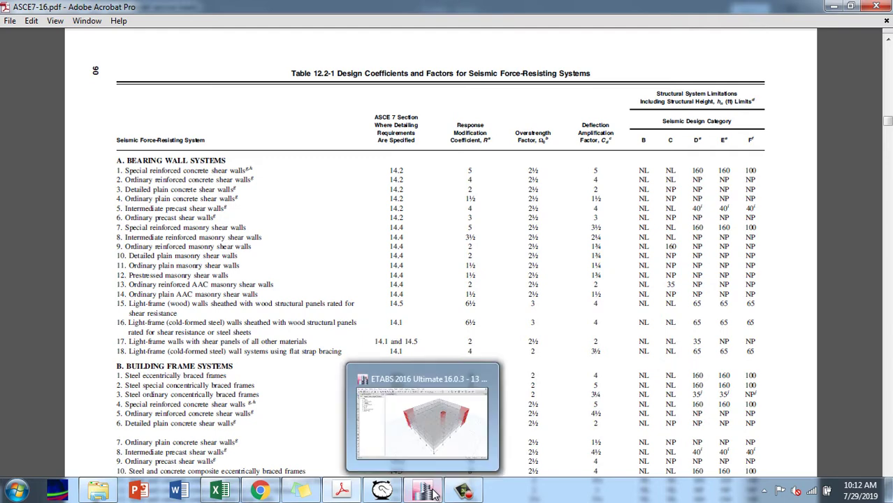
click(424, 447)
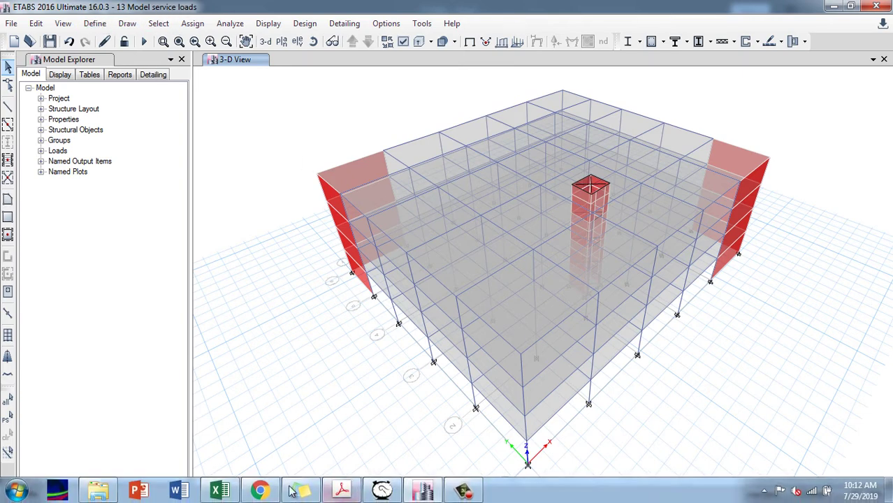
Step: Switch to the P-Delta workbook in Excel and reread the definition of the total vertical design load Px under equation 12.8-16
click(236, 493)
scroll(372, 417, up, 6)
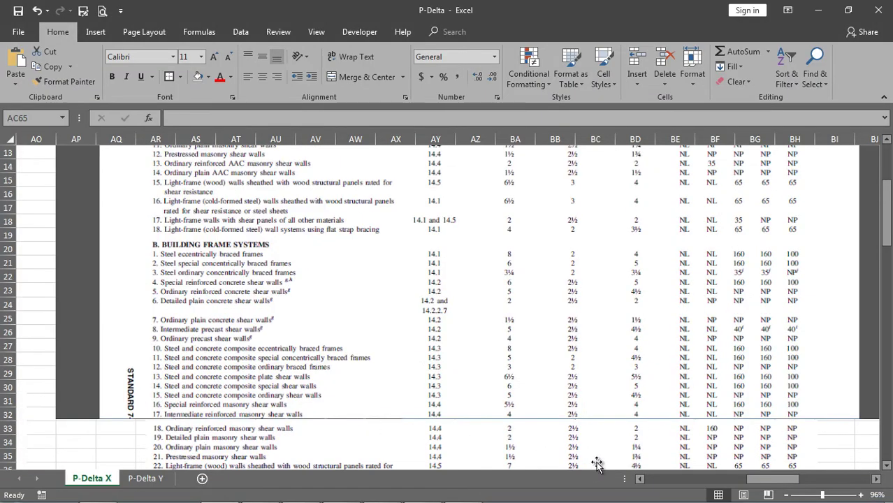
click(664, 481)
scroll(490, 433, up, 2)
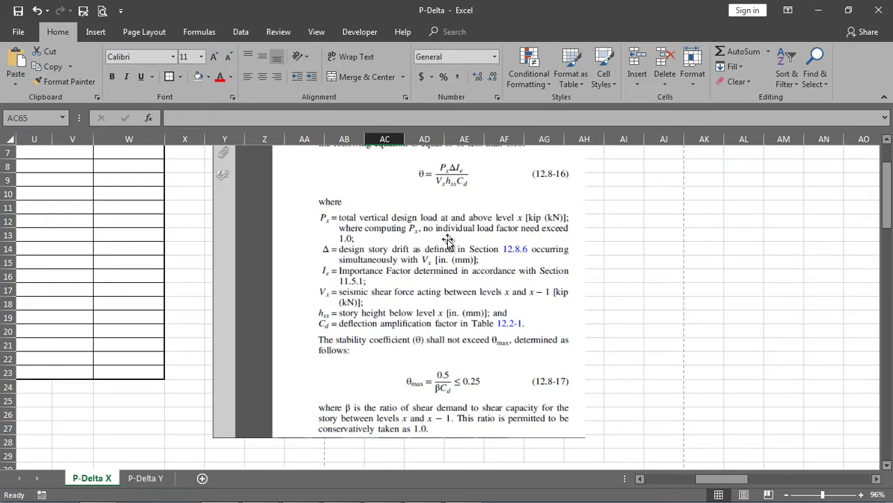
mouse_move(420, 493)
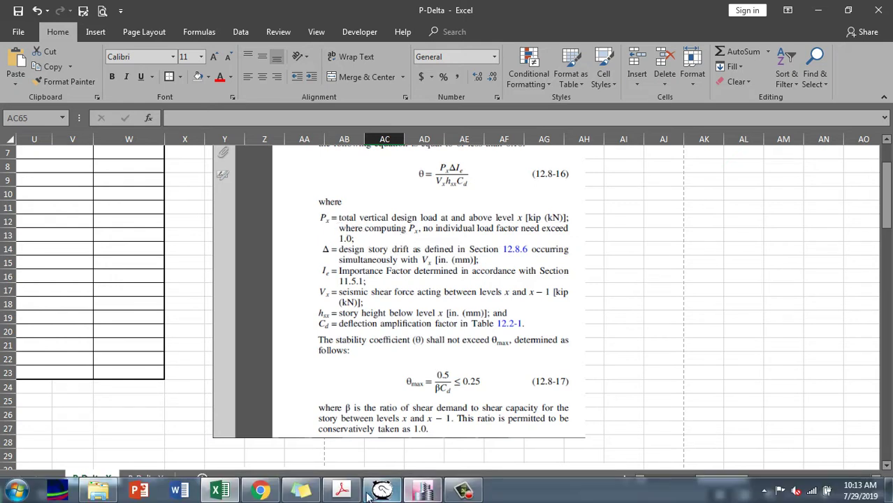
click(265, 492)
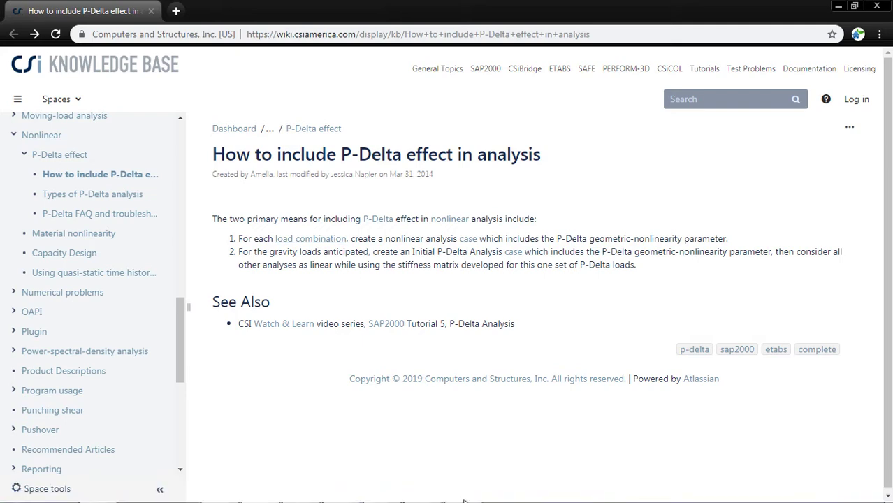
Step: Switch to ETABS and delete all existing load combinations, from 1.2D+1.6L through UDCon22
click(423, 492)
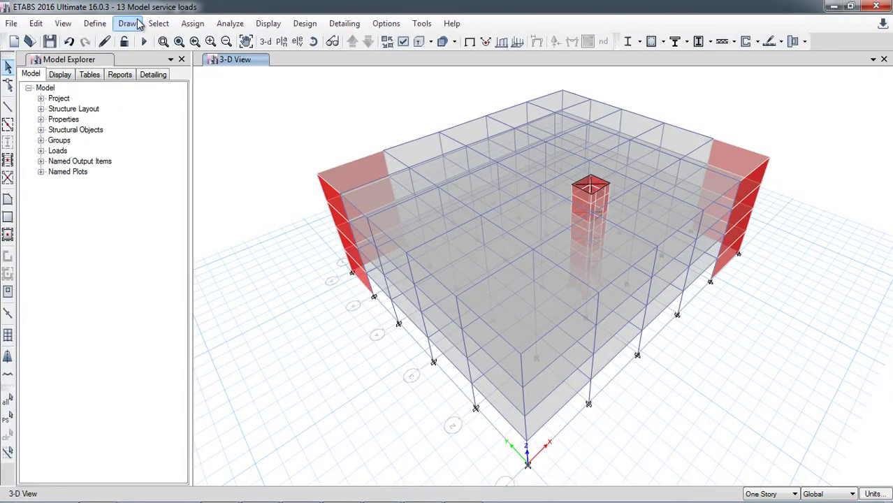
click(91, 24)
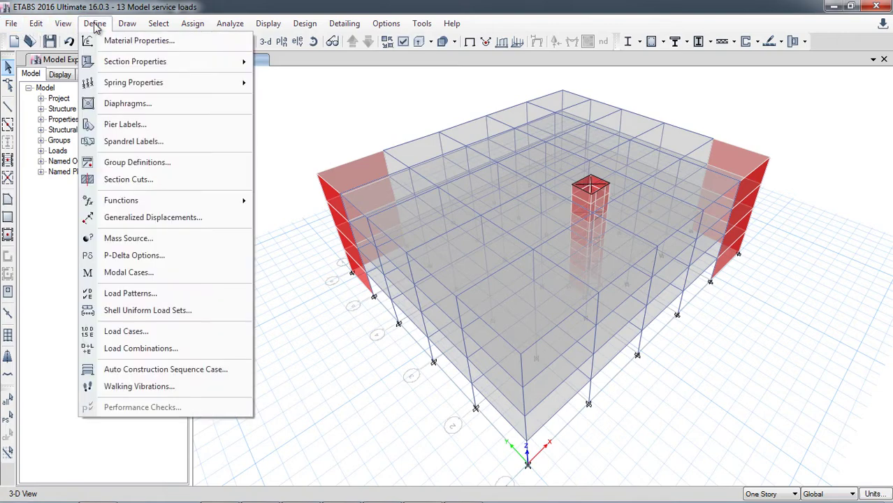
click(129, 347)
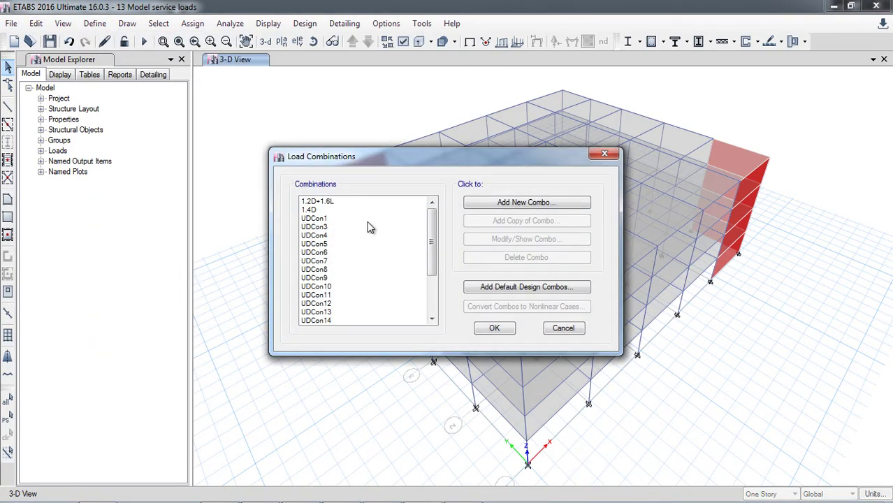
drag(370, 203, 374, 342)
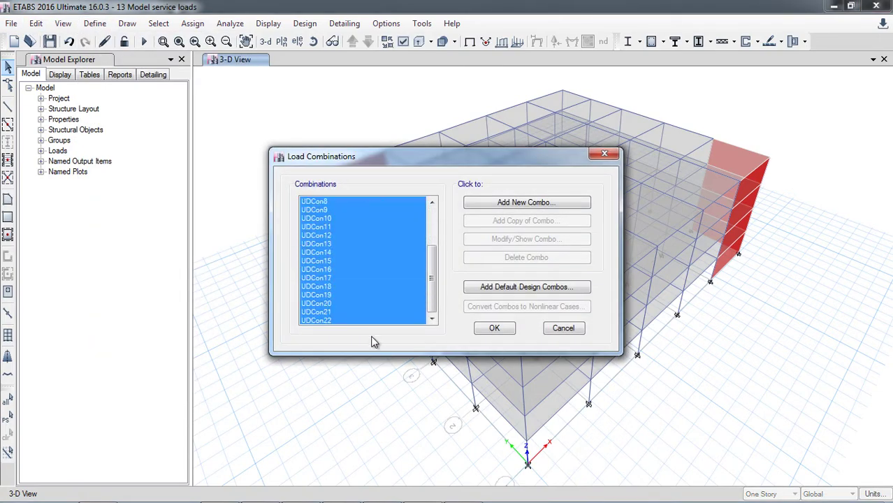
click(527, 260)
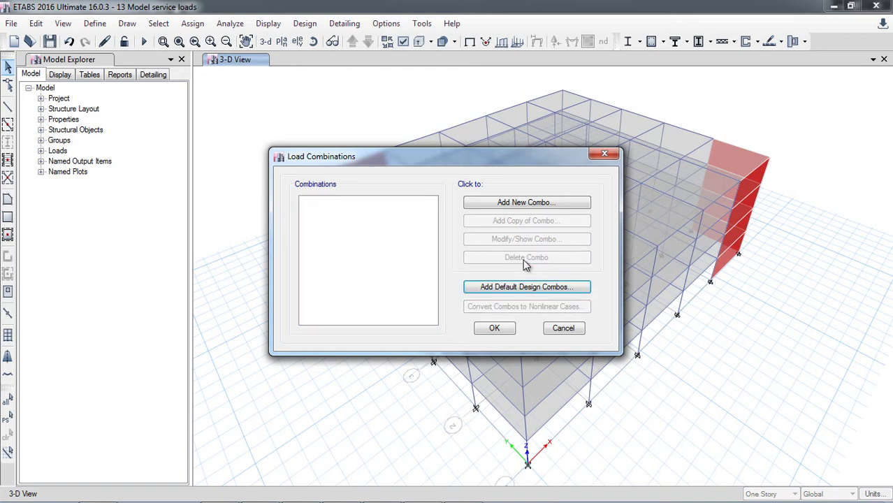
Step: Create a Linear Add load combination named P=D+L containing Dead and Super Dead, each with scale factor 1
click(514, 203)
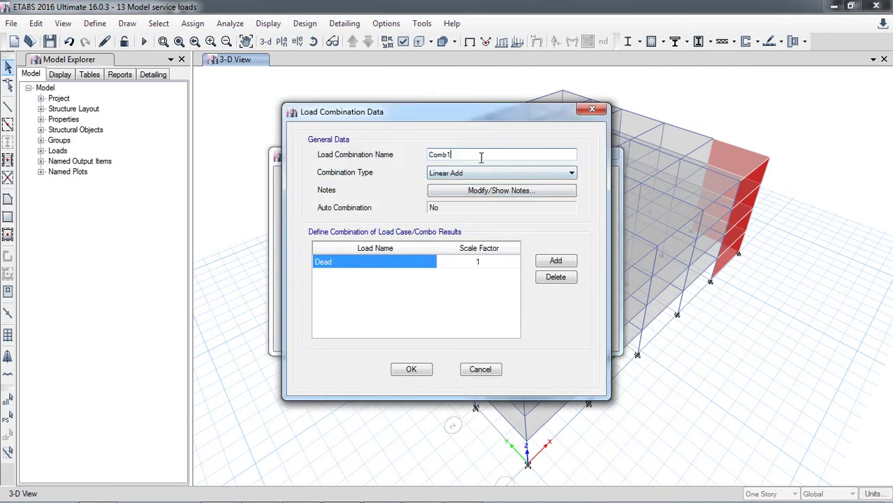
key(Caps_Lock)
text(P=)
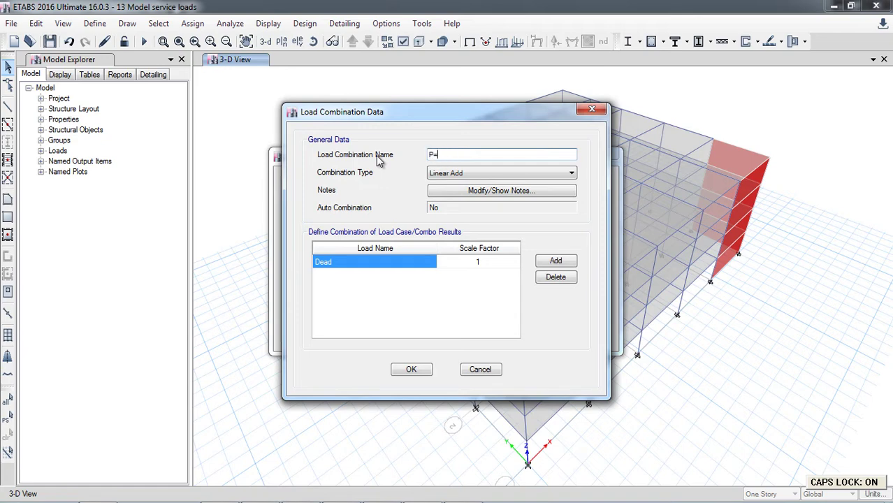
key(Caps_Lock)
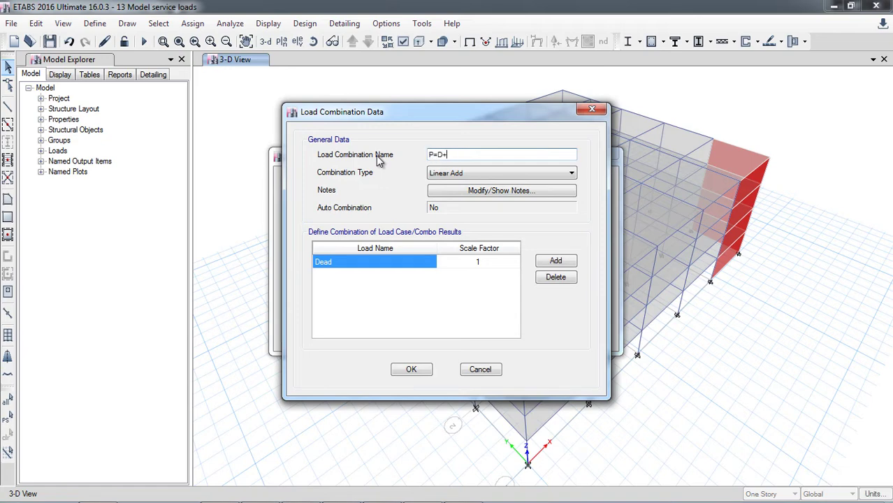
click(430, 275)
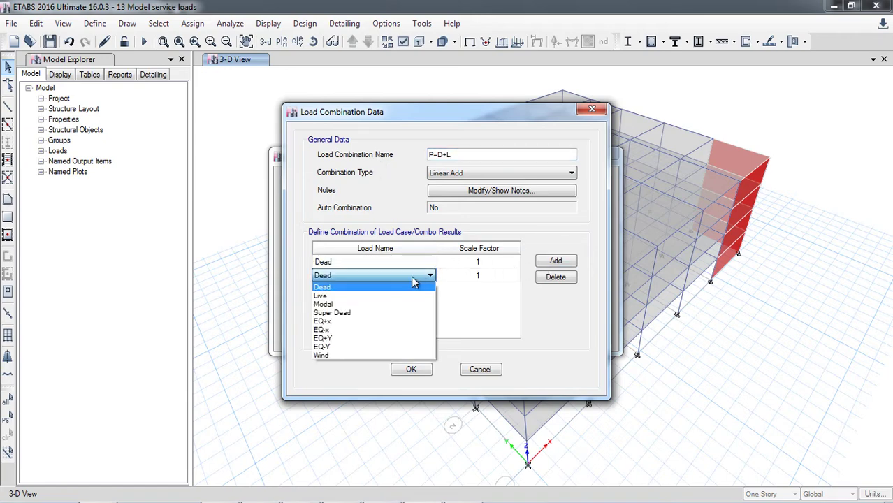
click(382, 308)
Step: Add the Live load case with scale factor 1 to the P=D+L combination and accept the load combination definitions
click(551, 261)
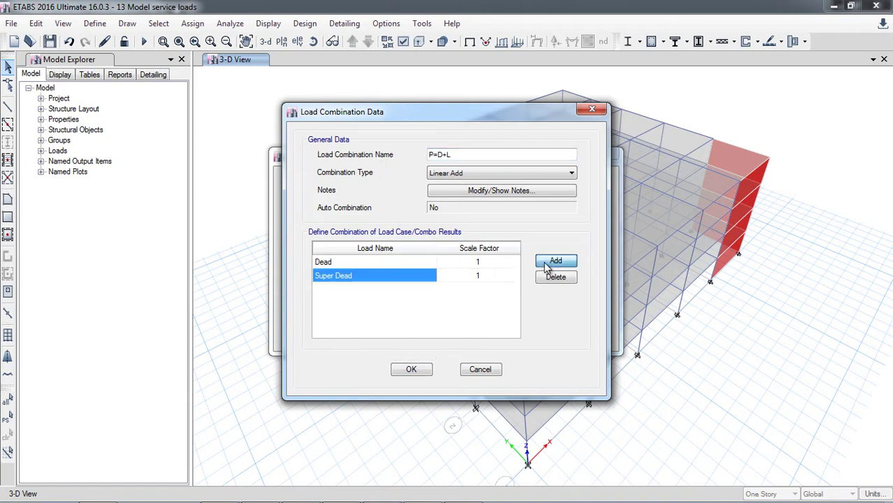
click(419, 286)
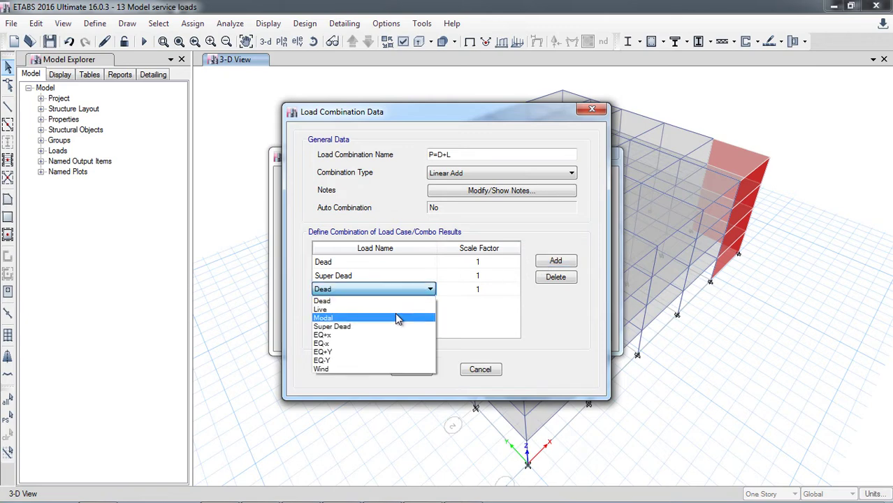
click(395, 318)
click(407, 290)
click(411, 289)
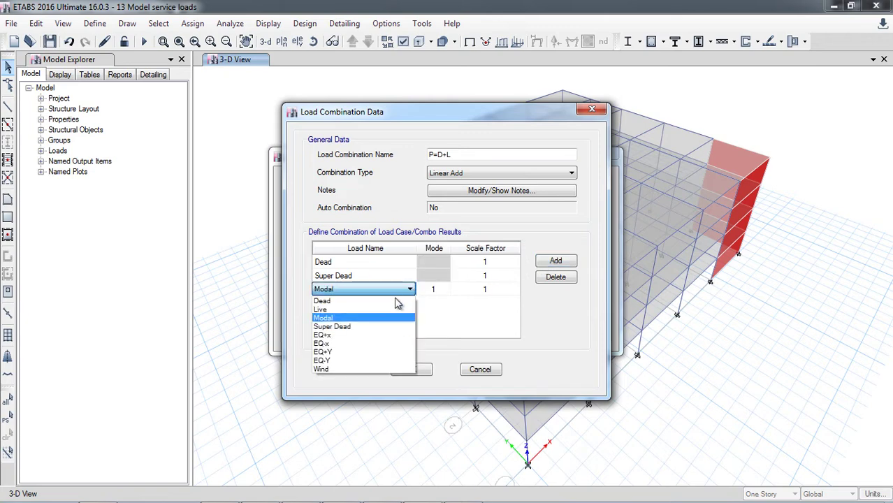
click(392, 313)
click(417, 287)
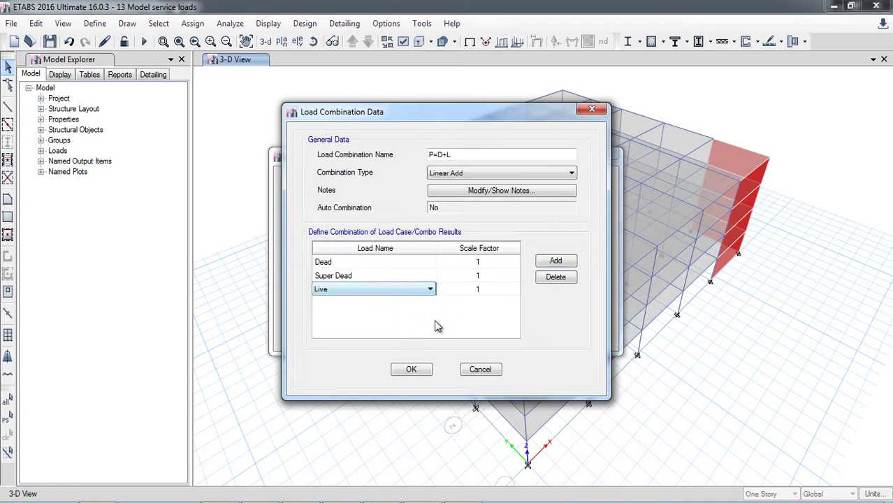
click(412, 369)
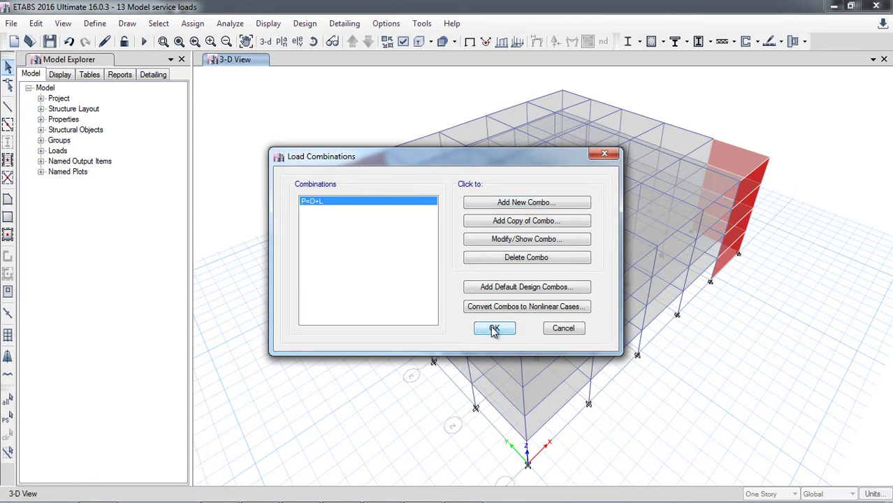
click(493, 330)
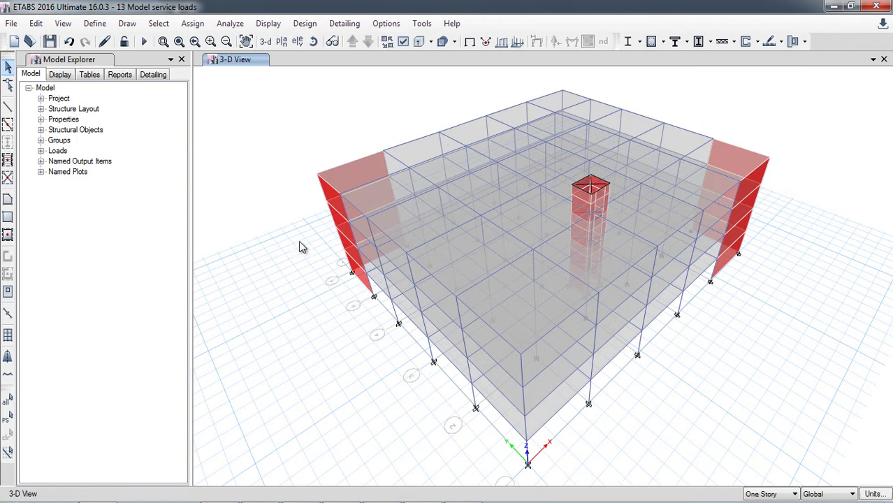
Step: Switch to the P-Delta workbook in Excel and read the service-condition stiffness modifiers in the ACI 318 table on the P-Delta X sheet
click(220, 489)
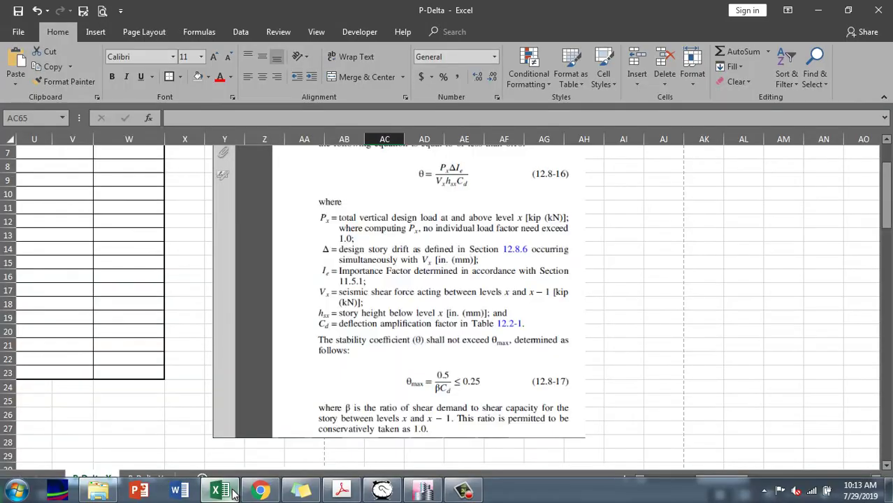
drag(723, 478, 633, 482)
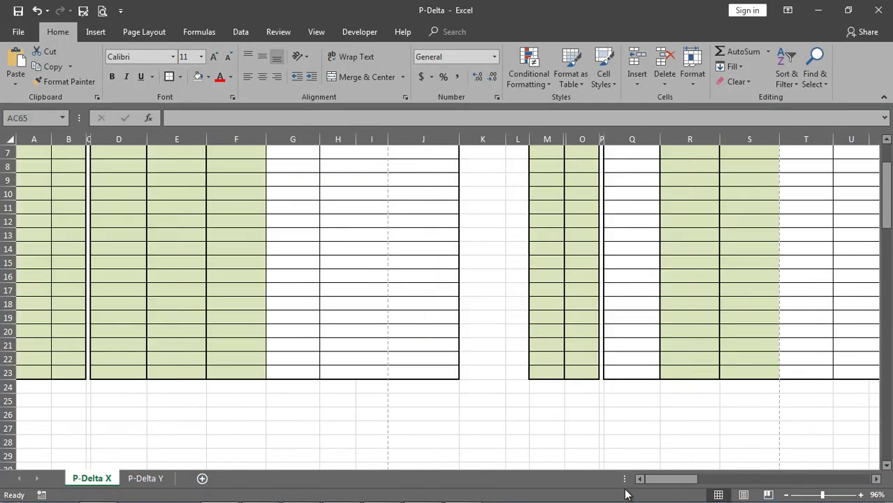
scroll(195, 426, down, 9)
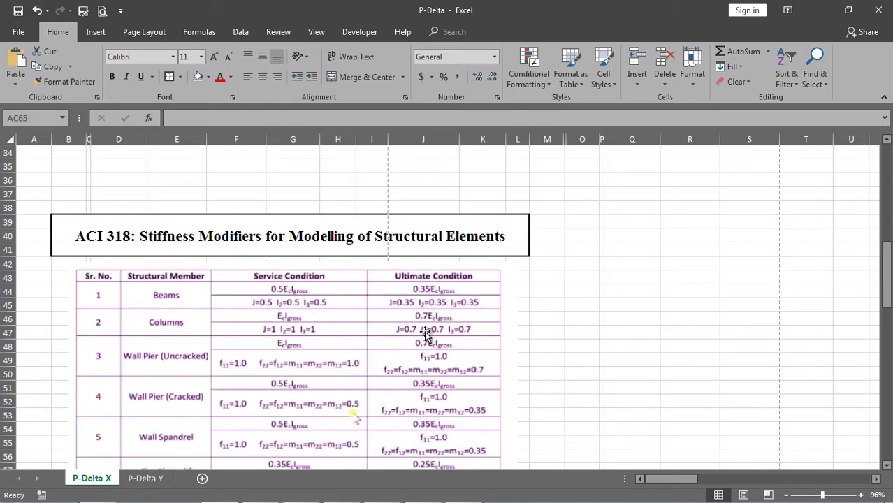
scroll(423, 331, down, 1)
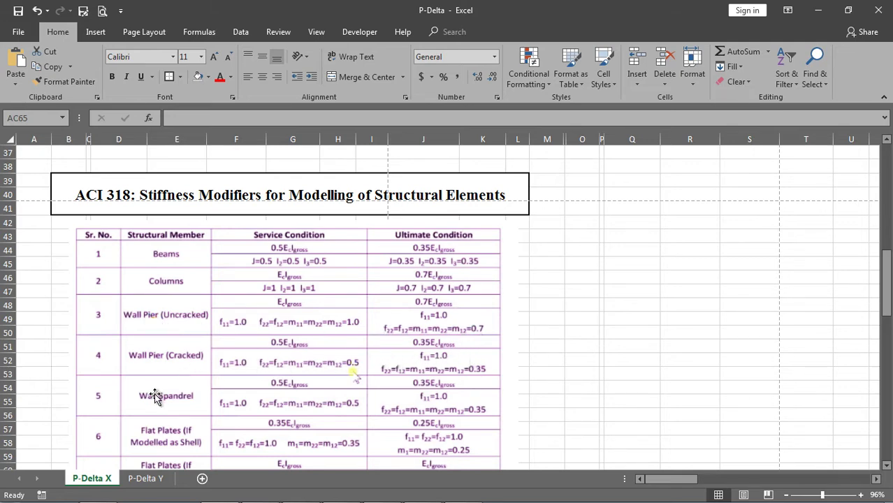
Step: Examine the service-condition modifiers for columns, wall piers, spandrels and flat plates in the ACI 318 stiffness table
scroll(158, 425, down, 1)
scroll(158, 425, up, 2)
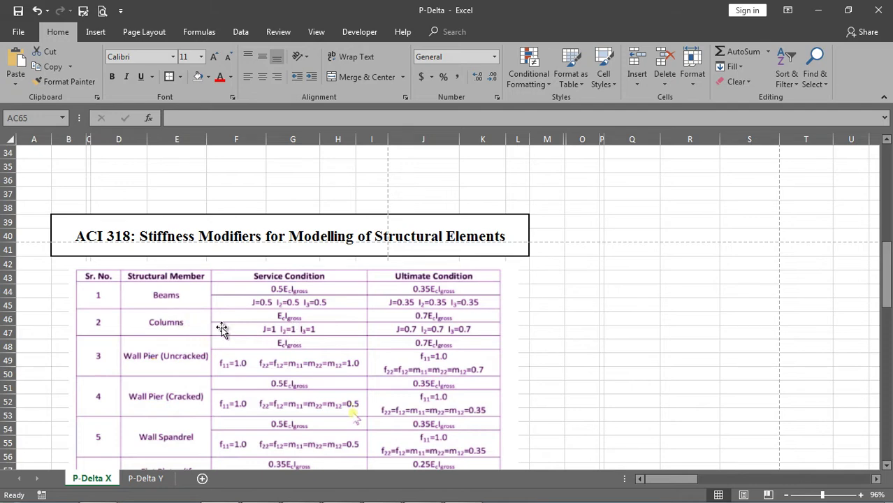
scroll(238, 342, down, 6)
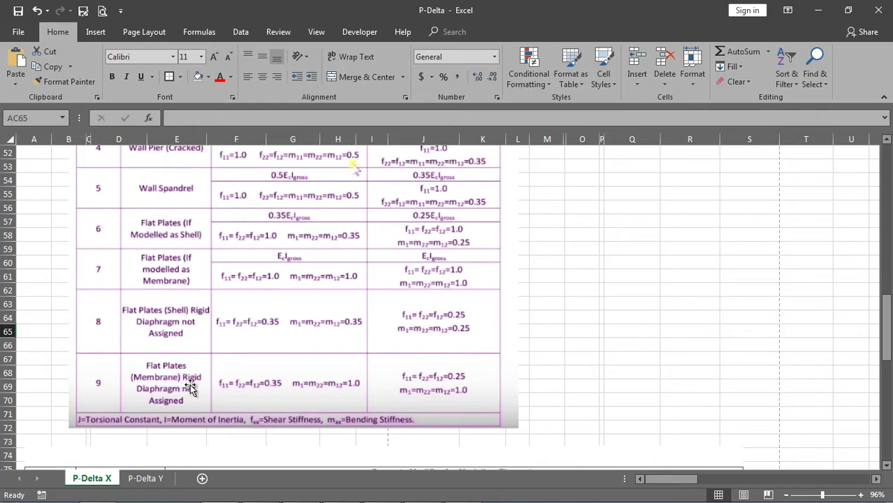
Step: Switch to the ETABS service-load model and select all slabs with the Slab 150 mm section property
mouse_move(294, 501)
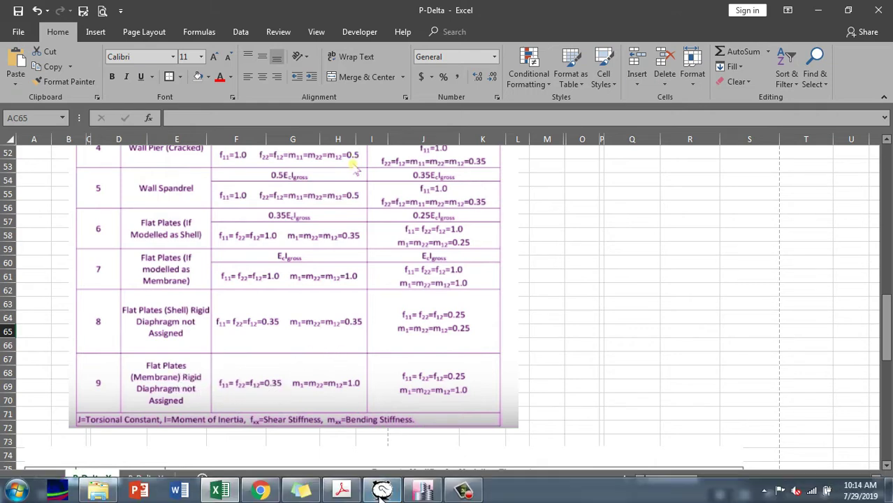
click(422, 493)
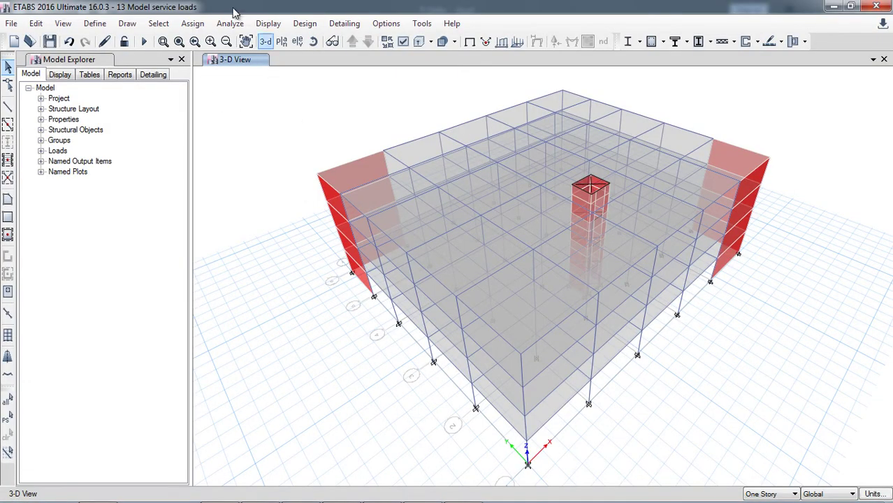
click(158, 24)
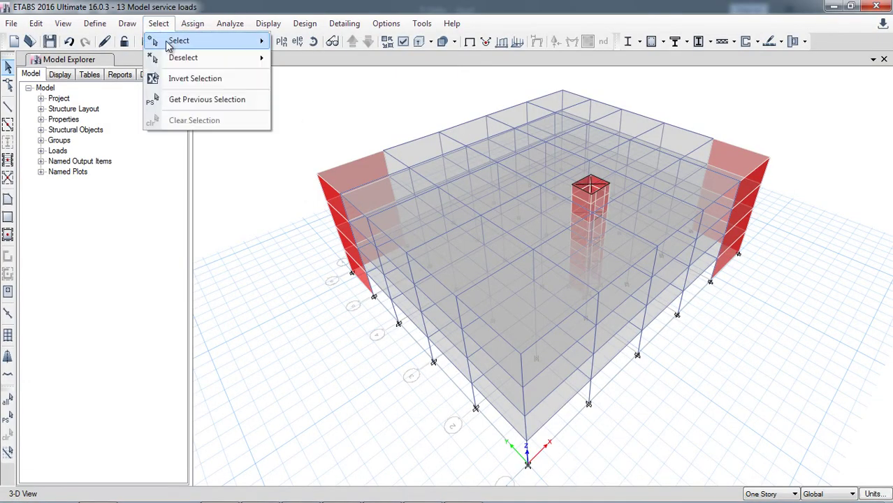
mouse_move(251, 40)
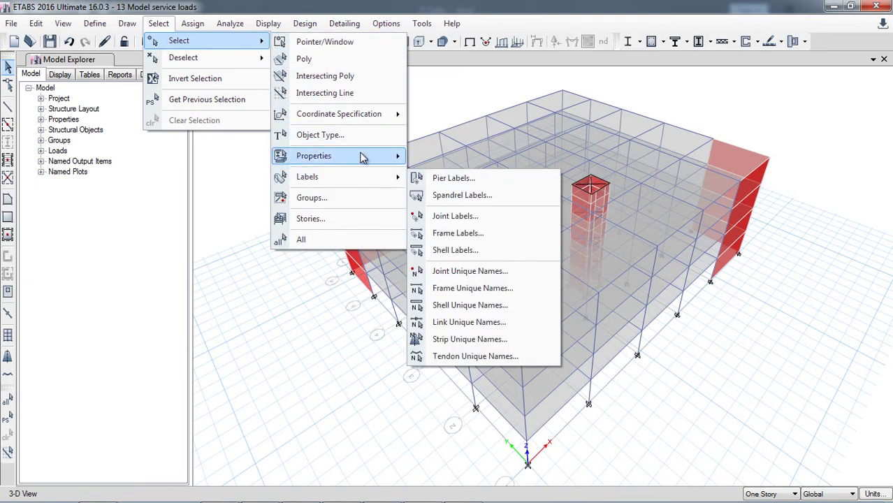
mouse_move(364, 156)
click(458, 196)
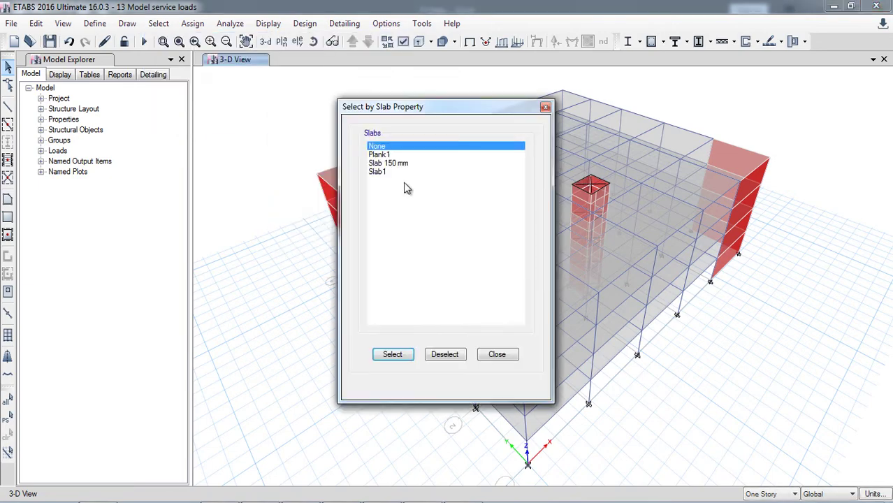
click(402, 164)
click(396, 357)
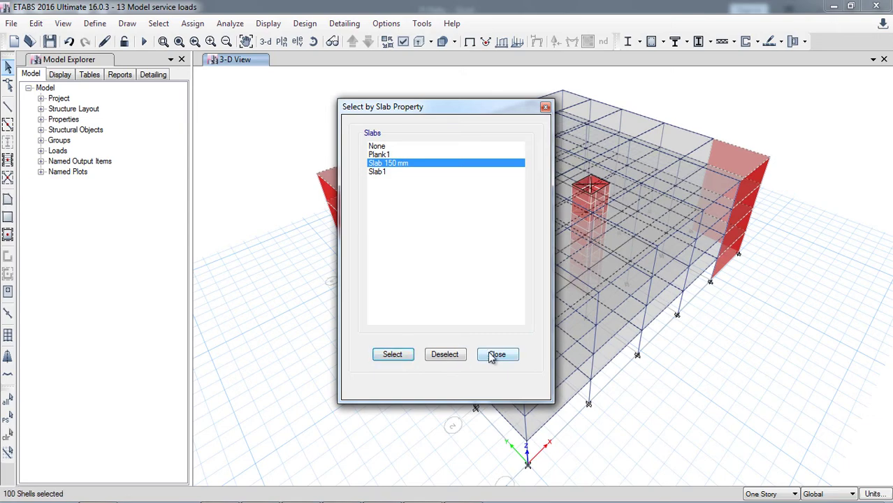
click(496, 355)
Step: Assign shell stiffness modifiers of 0.5 for bending m11, m22 and m12 to the selected slabs, keeping the others at 1
click(196, 23)
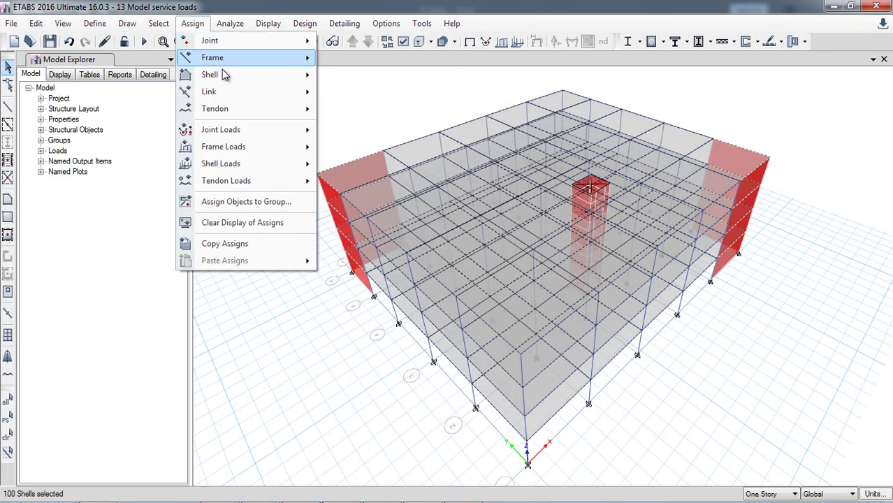
mouse_move(235, 77)
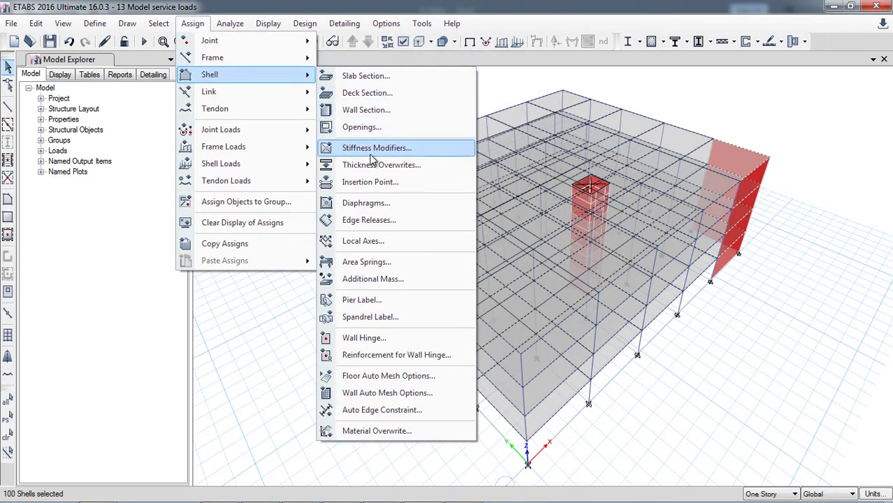
click(391, 150)
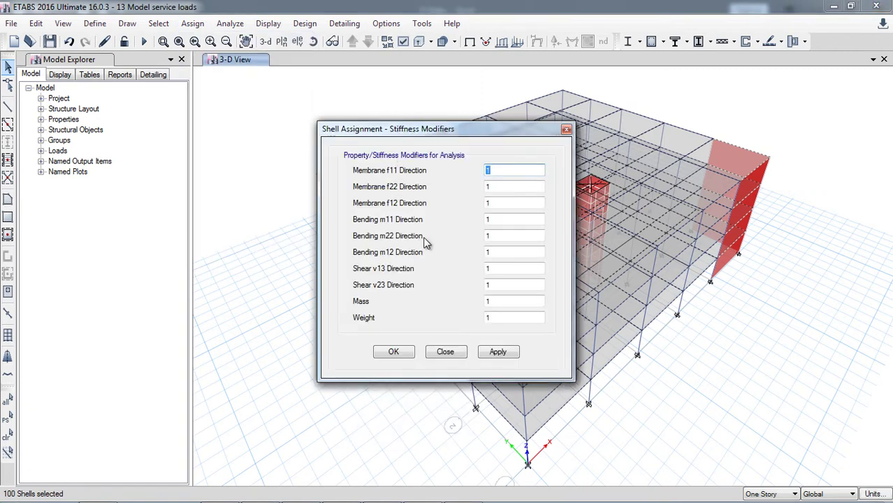
drag(482, 140, 319, 147)
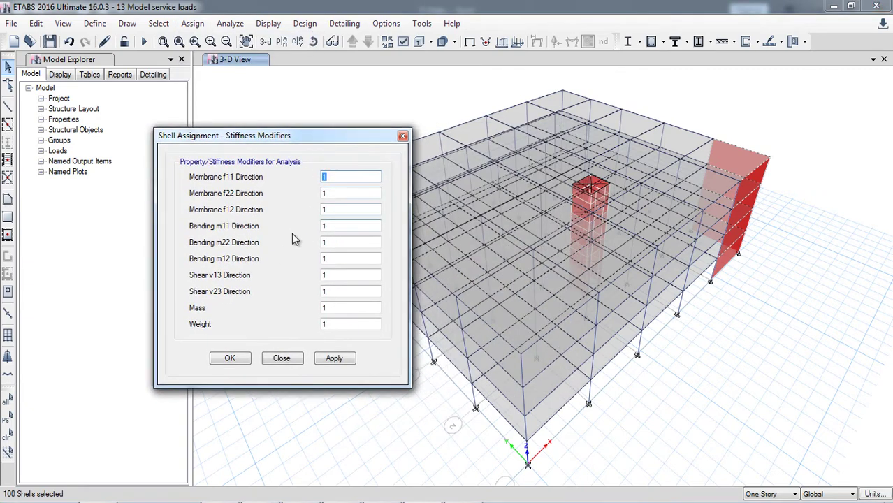
click(327, 224)
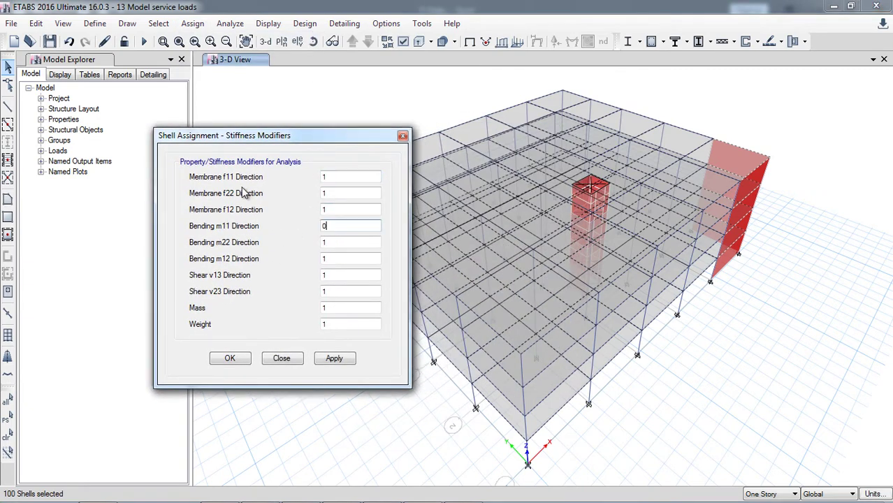
key(Tab)
key(Tab)
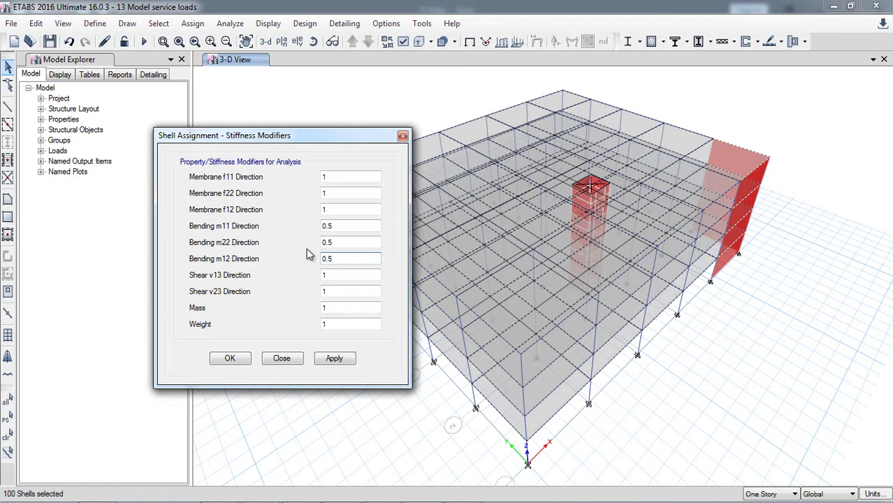
click(329, 275)
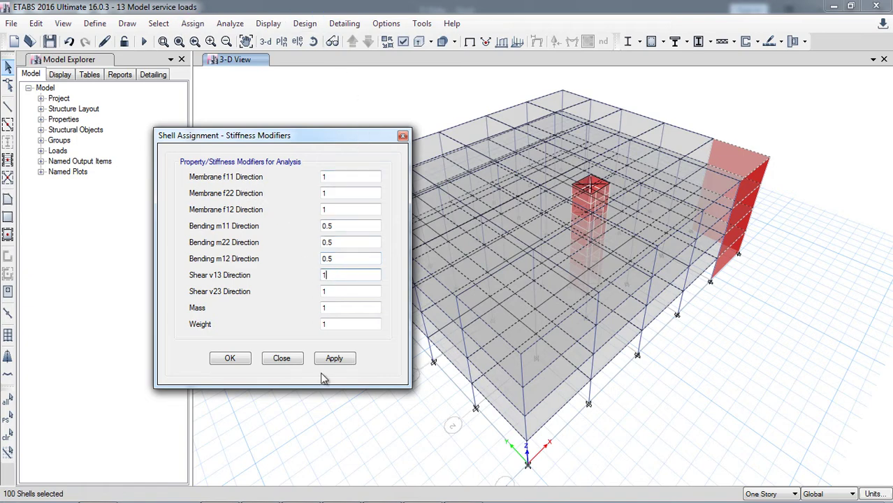
click(339, 360)
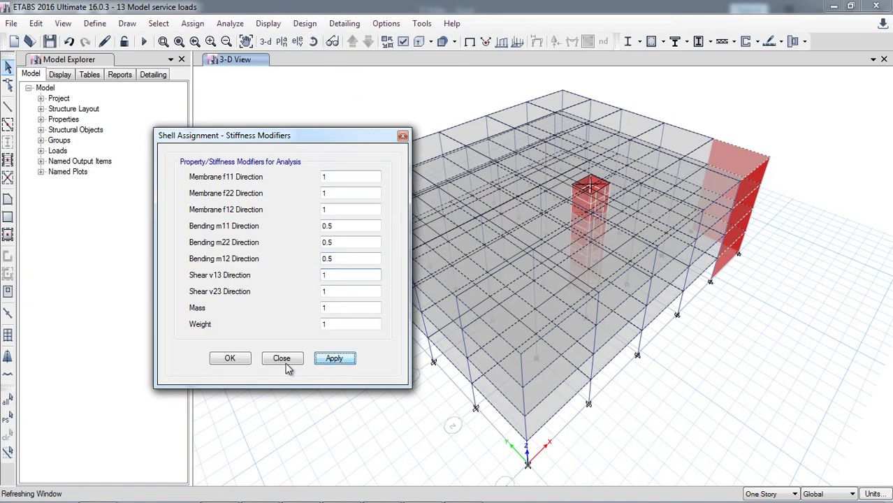
click(234, 362)
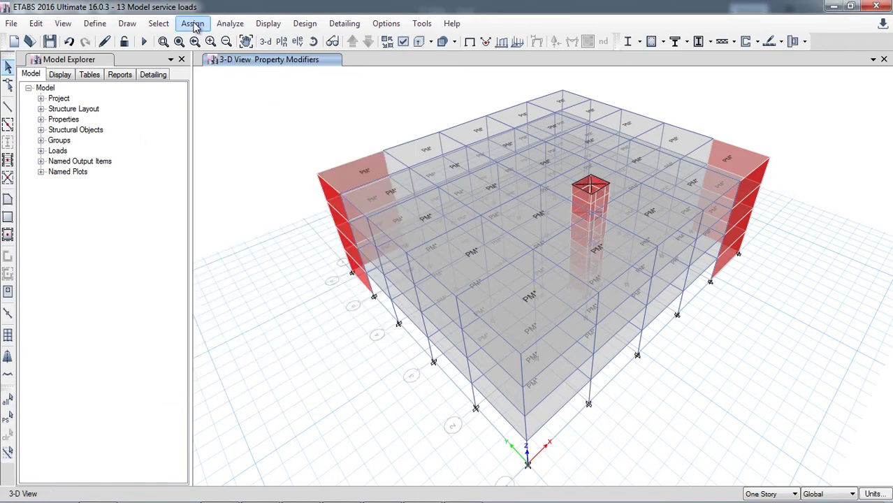
Step: Select all columns by their frame sections: Column 300x 300 mm, Column 450x450 mm and Column 600x 600 mm
click(159, 23)
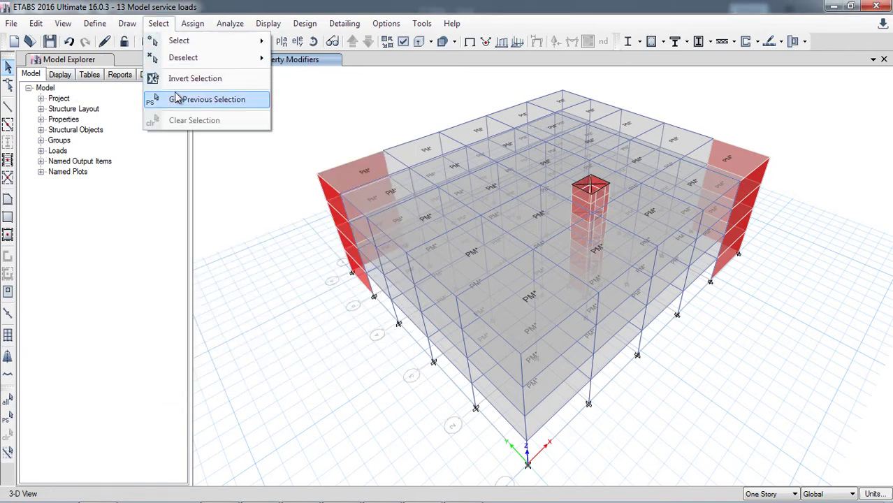
mouse_move(231, 40)
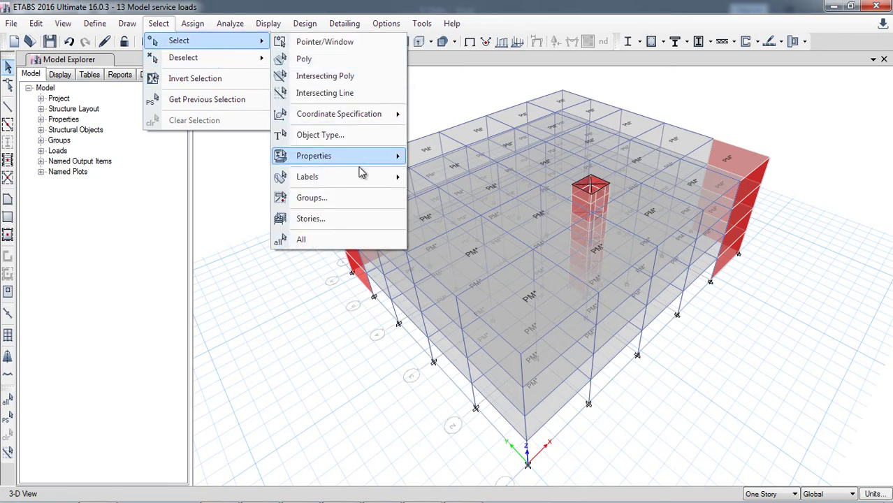
mouse_move(391, 157)
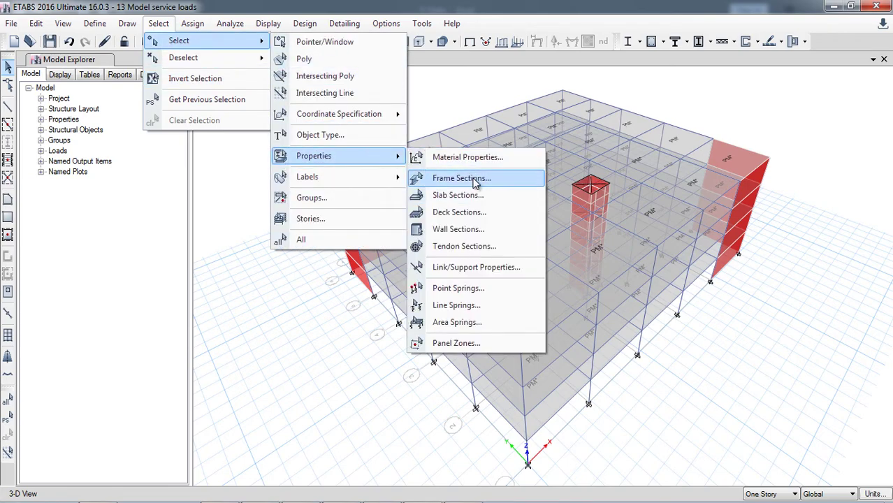
click(474, 181)
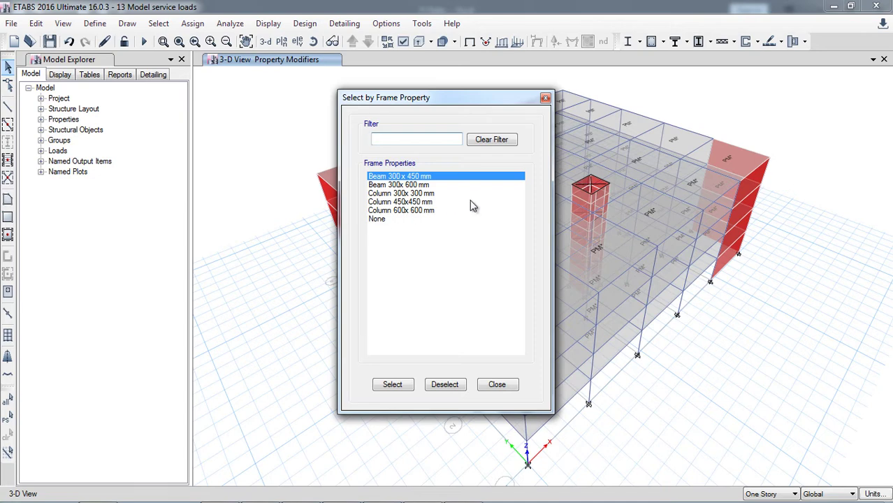
drag(465, 194, 457, 212)
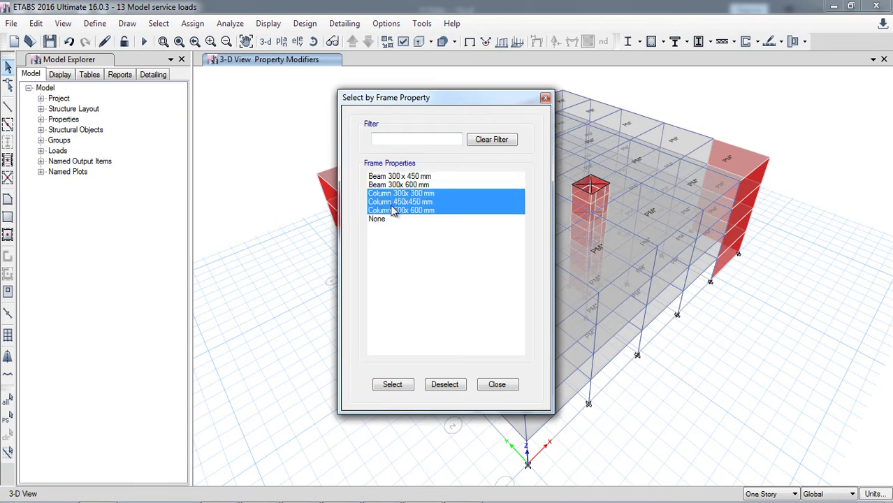
click(396, 385)
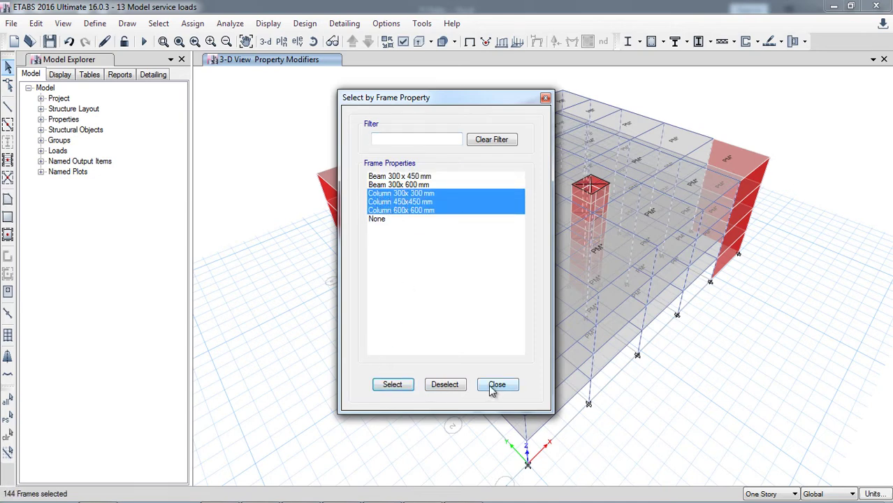
click(497, 385)
Step: Assign frame property modifiers of 1 for all properties to the selected columns
click(193, 23)
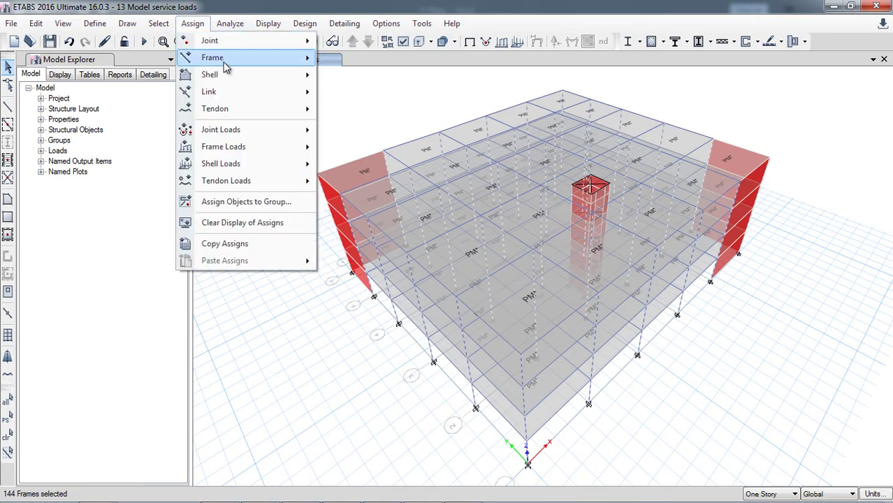
mouse_move(249, 62)
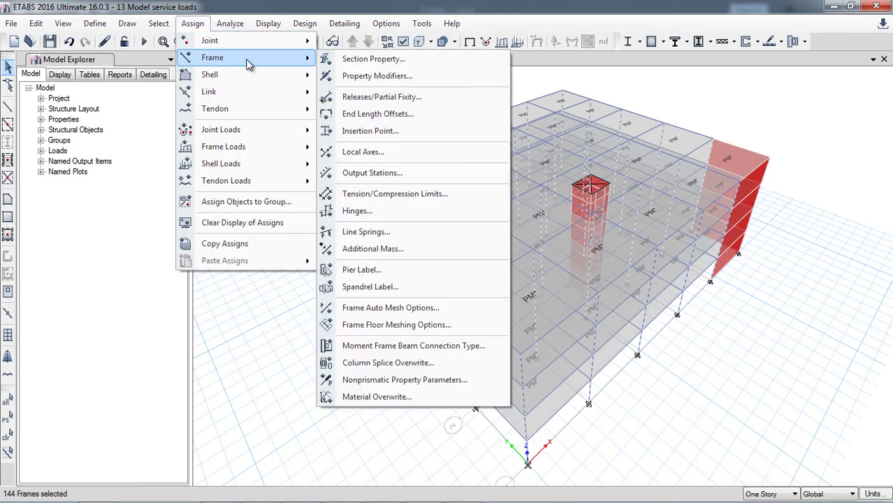
click(391, 76)
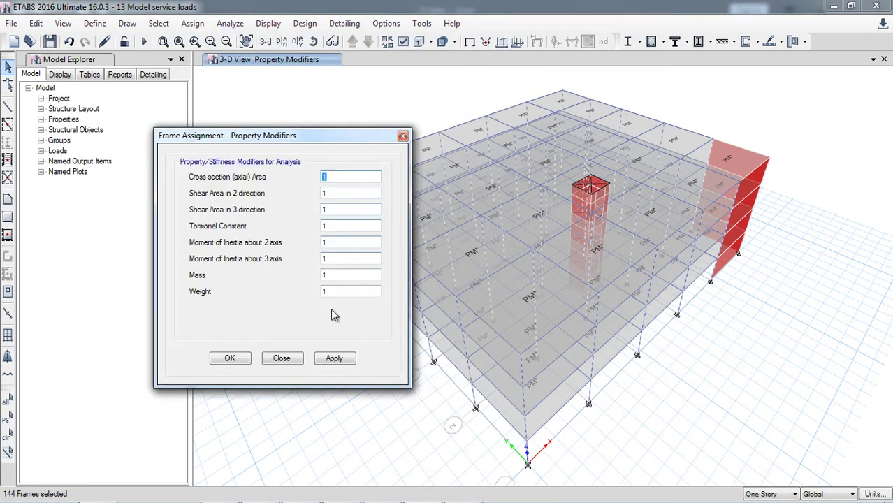
click(333, 359)
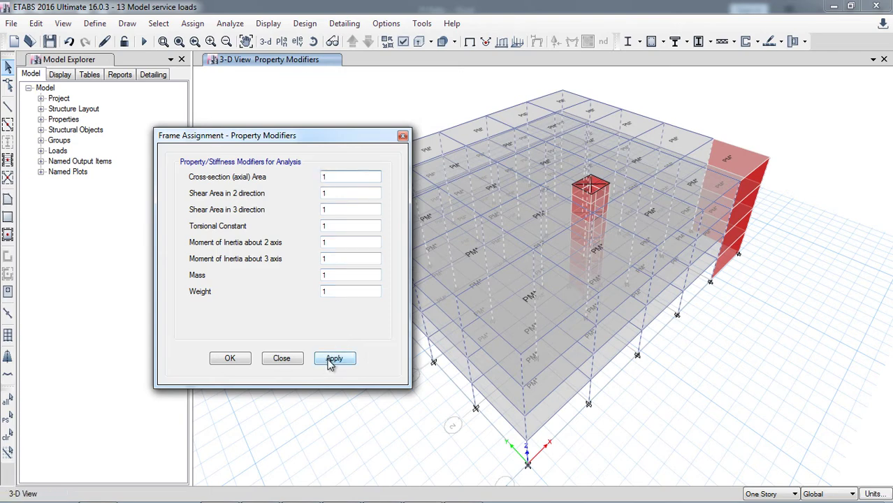
click(242, 360)
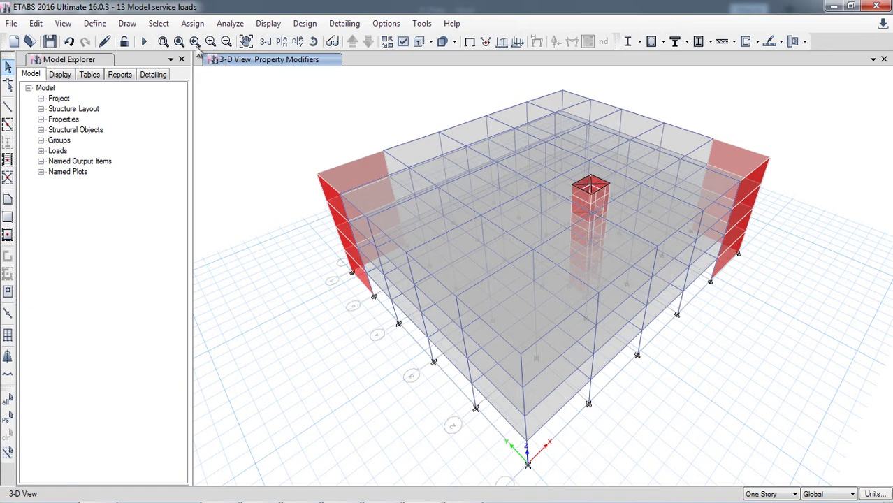
Step: Select all beams by their frame sections: Beam 300 x 450 mm and Beam 300x 600 mm
click(155, 28)
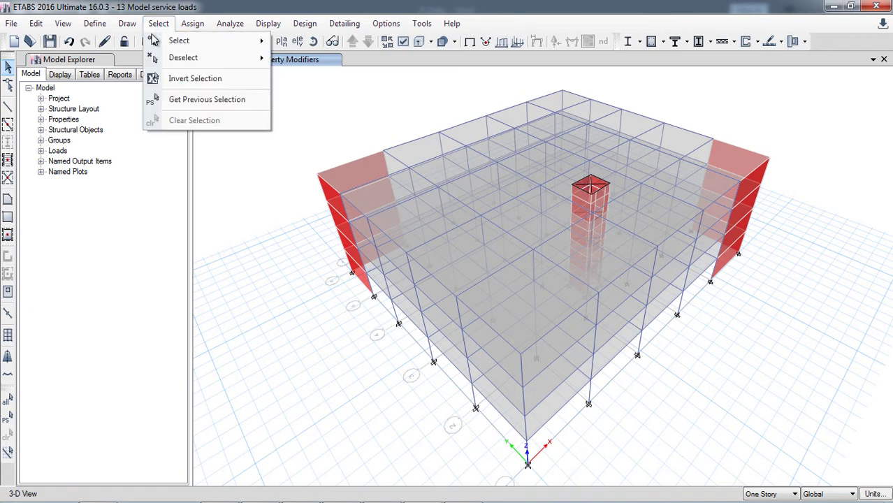
mouse_move(186, 41)
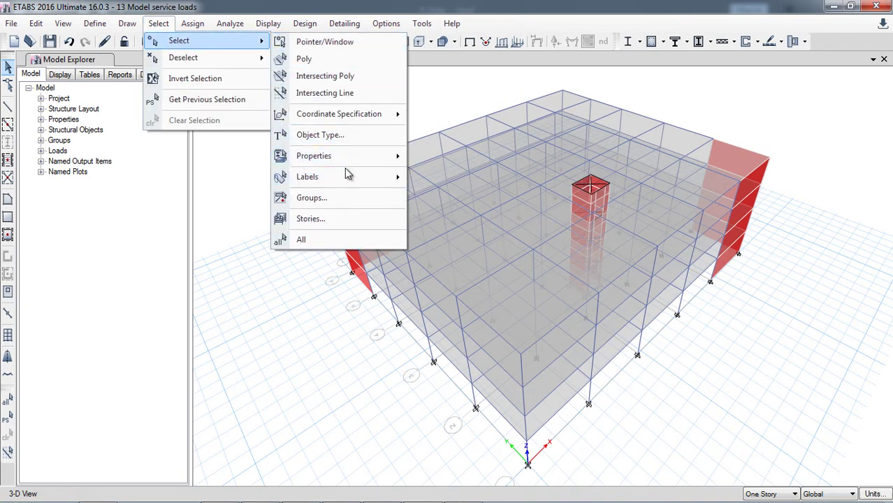
mouse_move(379, 160)
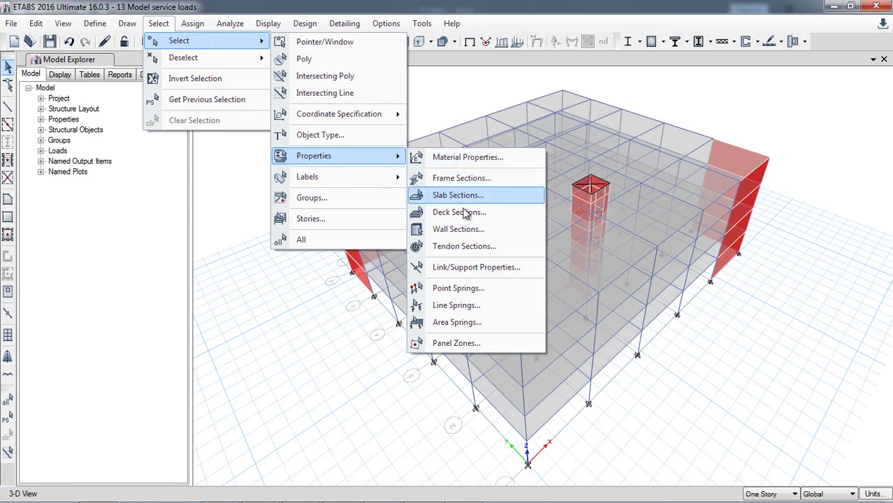
click(462, 179)
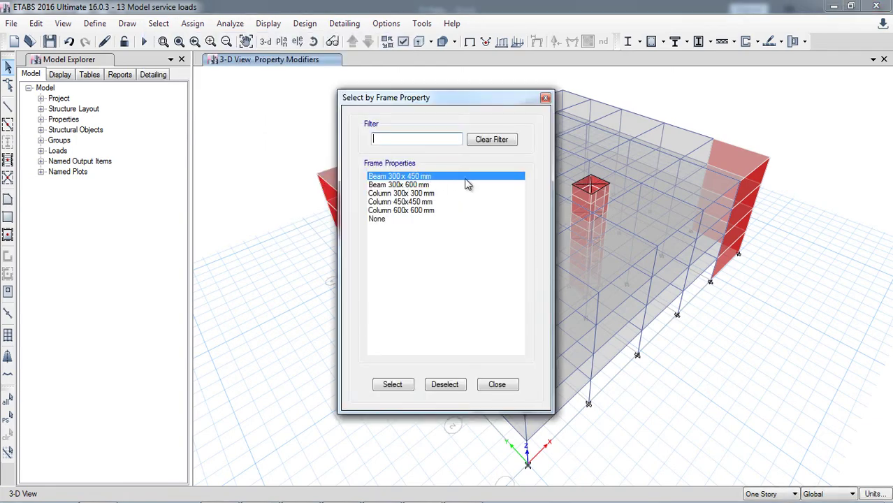
click(464, 185)
click(391, 385)
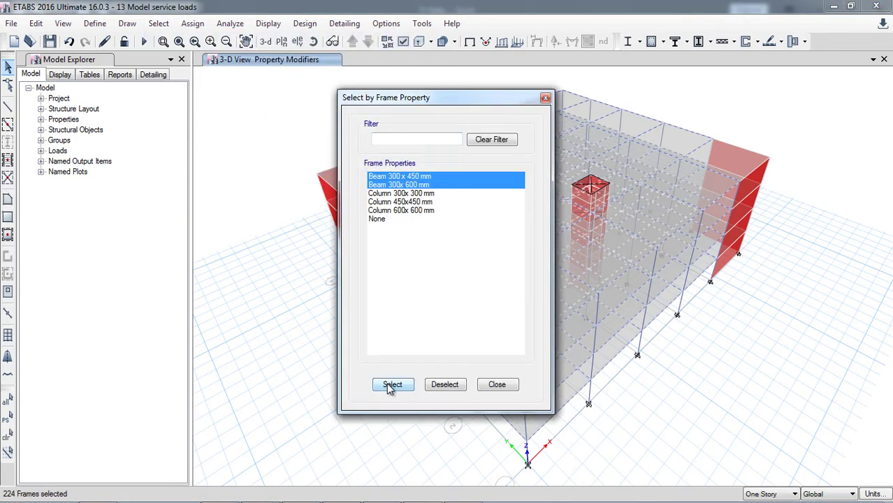
click(498, 385)
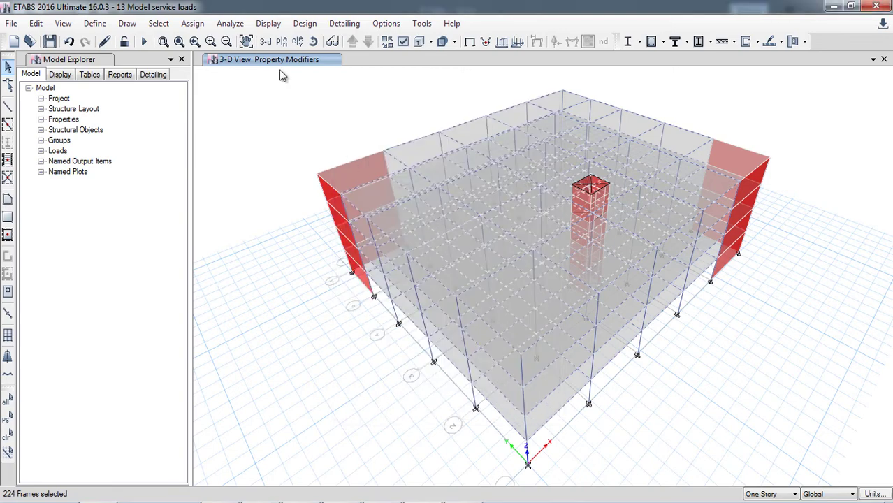
Step: Look up the beam service modifiers in Excel's ACI 318 table and assign the selected beams 0.5 for torsional constant and moments of inertia about axes 2 and 3
click(193, 23)
mouse_move(246, 60)
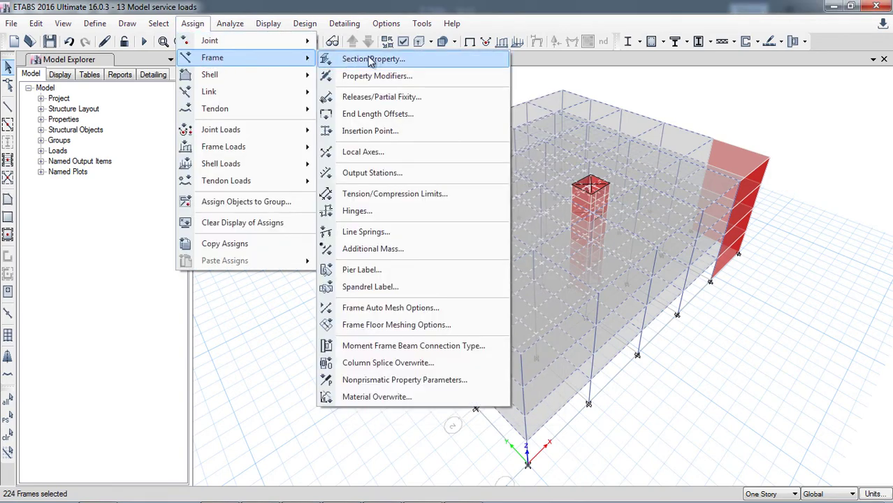
click(375, 77)
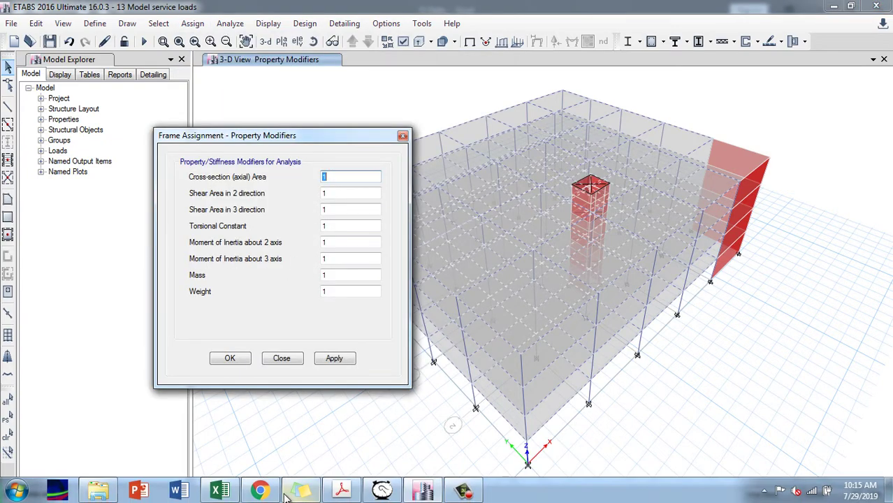
click(221, 490)
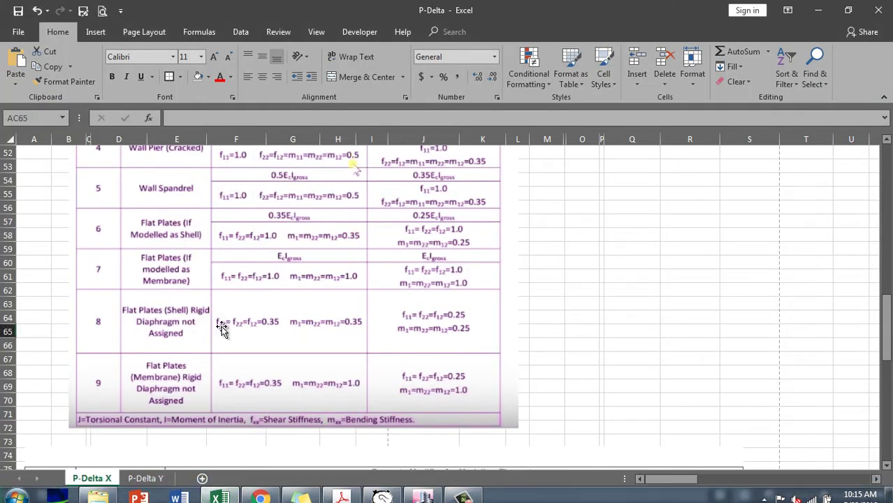
scroll(223, 328, up, 5)
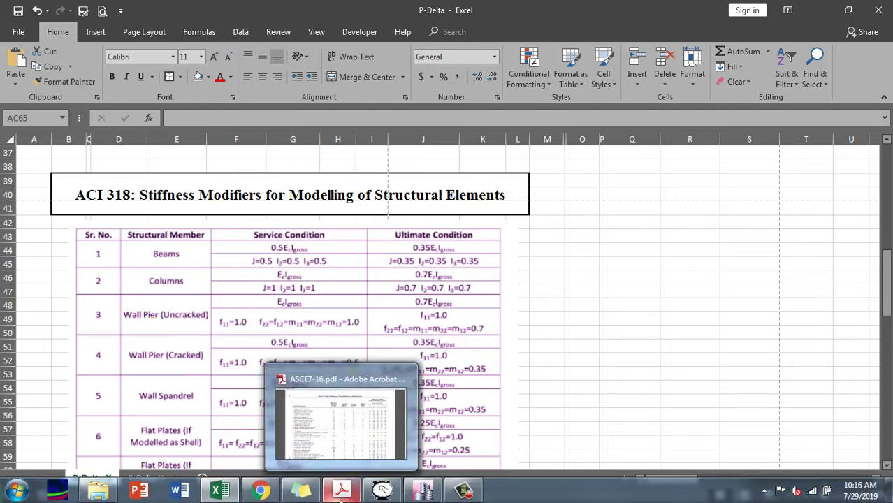
mouse_move(381, 489)
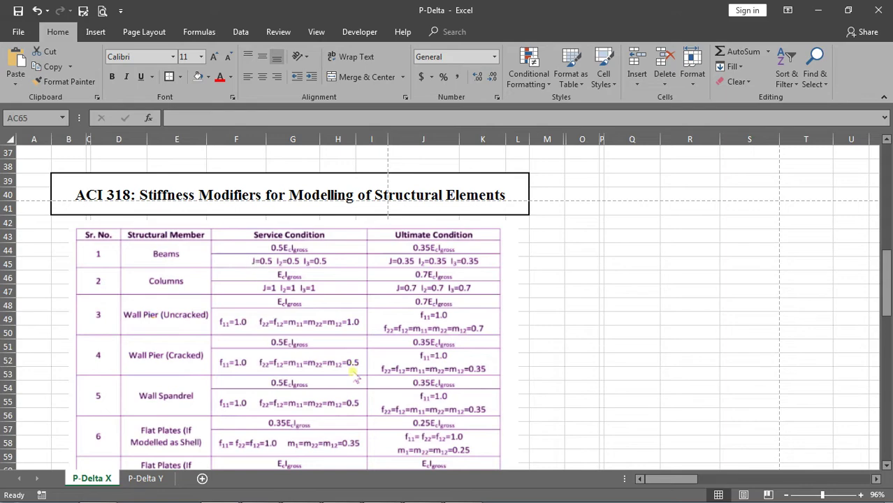
click(422, 495)
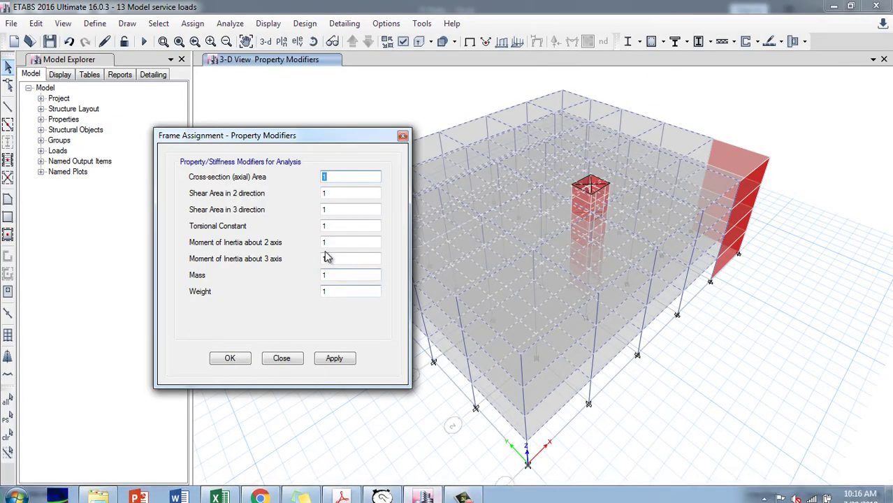
click(328, 226)
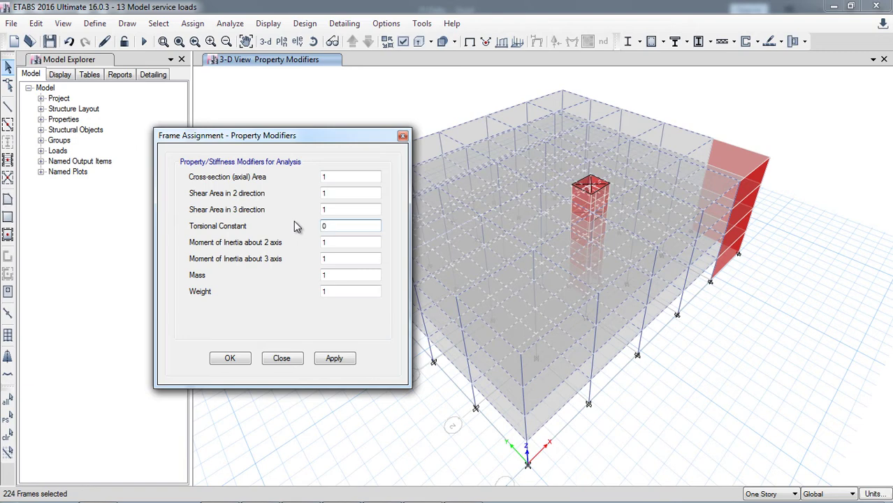
key(Tab)
text(0.5)
key(Tab)
text(0.5)
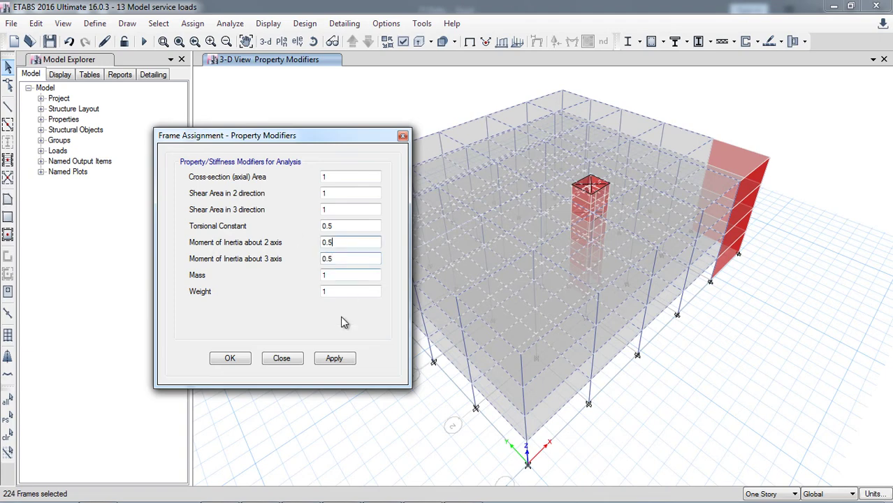
click(335, 360)
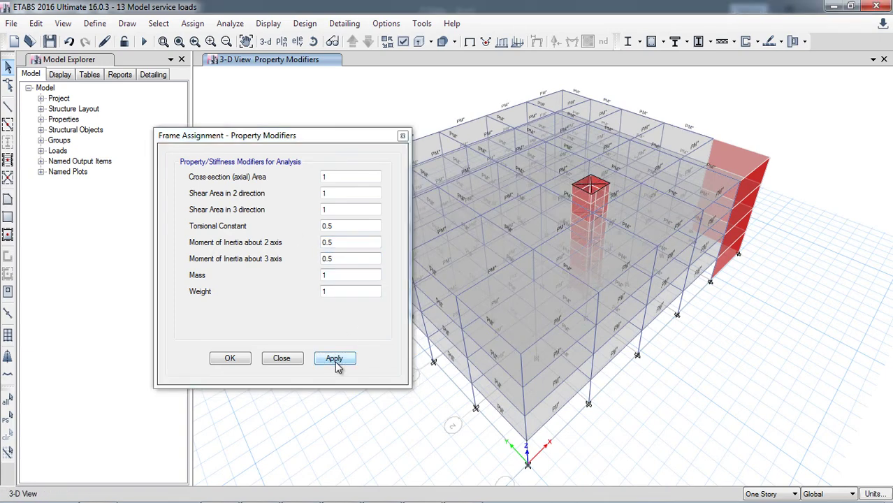
click(235, 360)
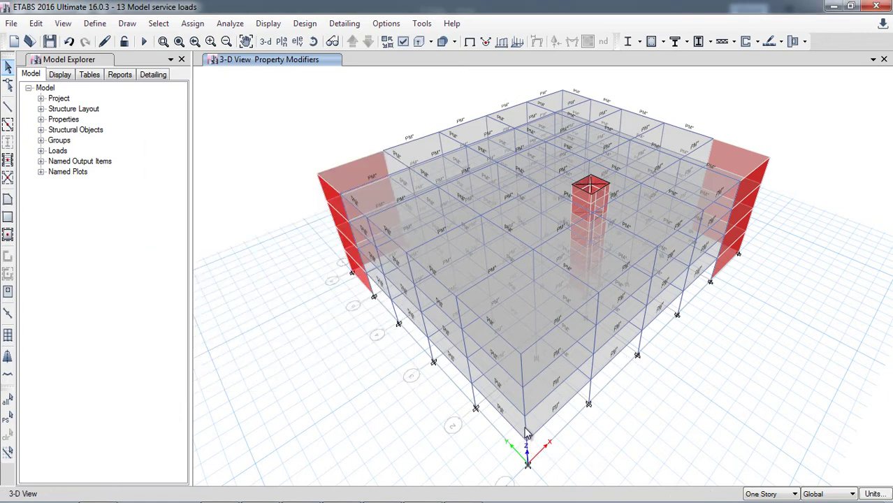
Step: Inspect the property modifiers assigned to the front corner column of the building, leaving its data unchanged
right_click(527, 430)
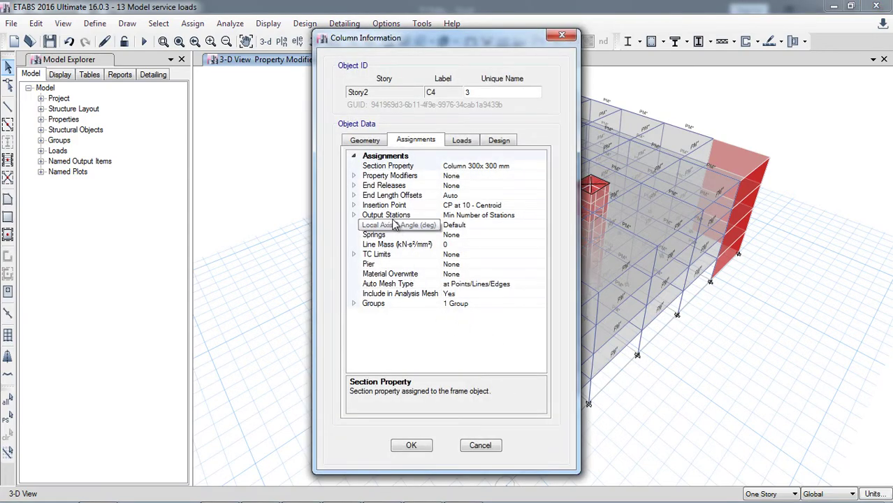
click(355, 176)
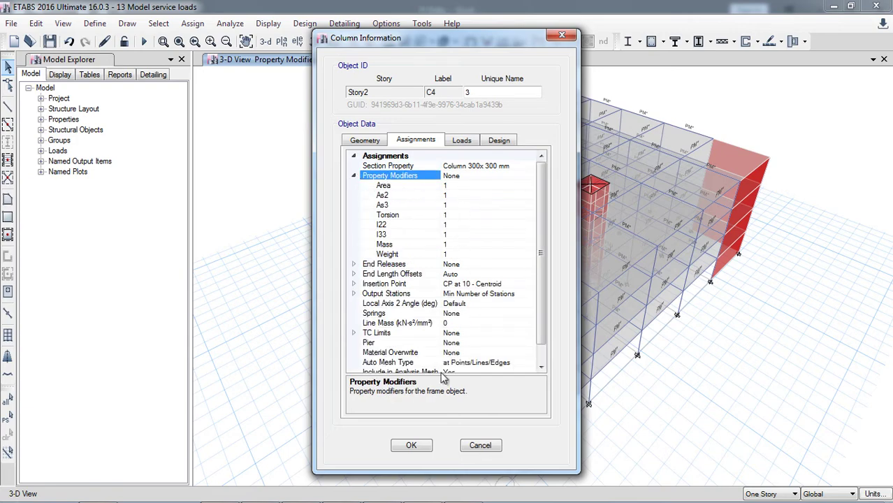
click(478, 446)
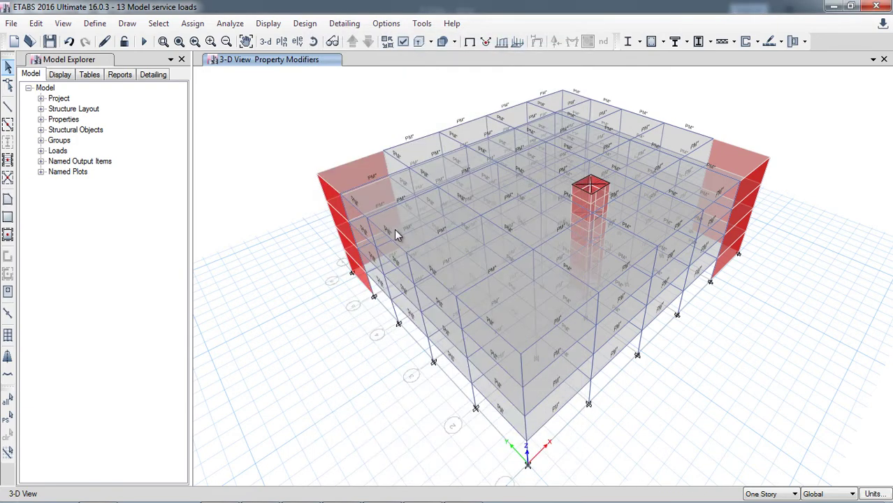
Step: Select all walls by their wall sections: Wall 200 mm, Wall1, Wall7 and Wall8
click(158, 24)
mouse_move(180, 42)
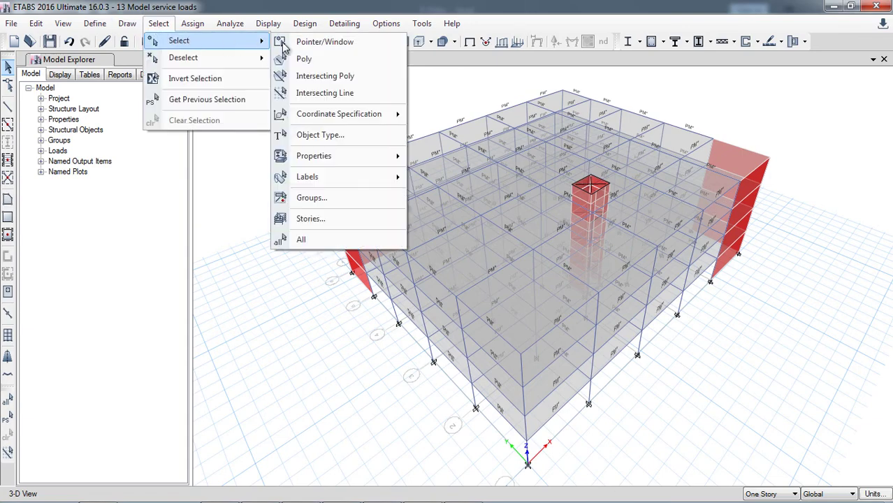
mouse_move(373, 157)
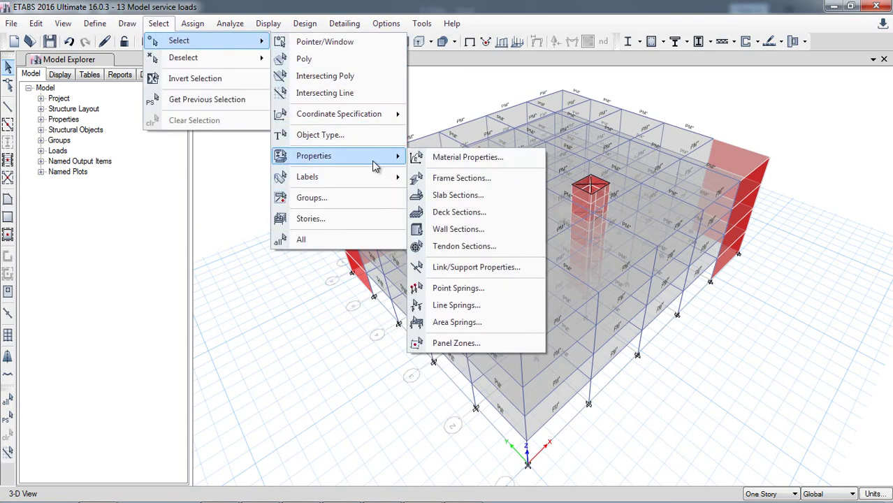
click(460, 230)
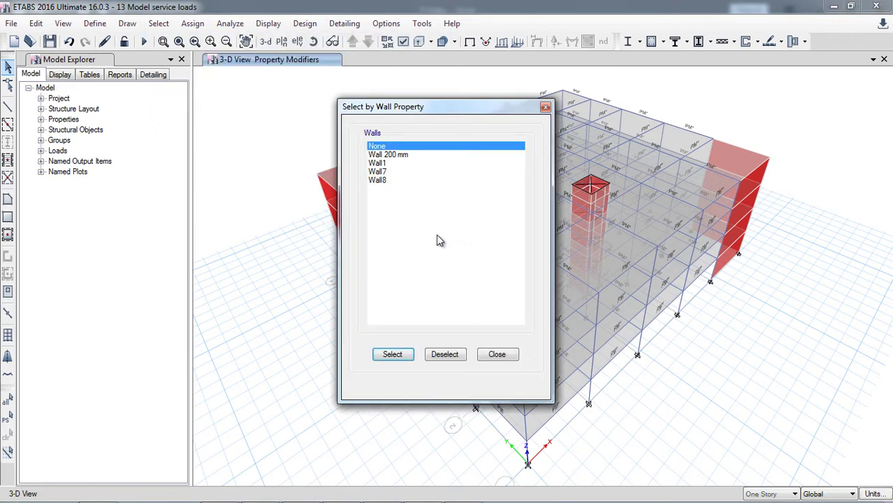
click(411, 156)
shift+click(401, 179)
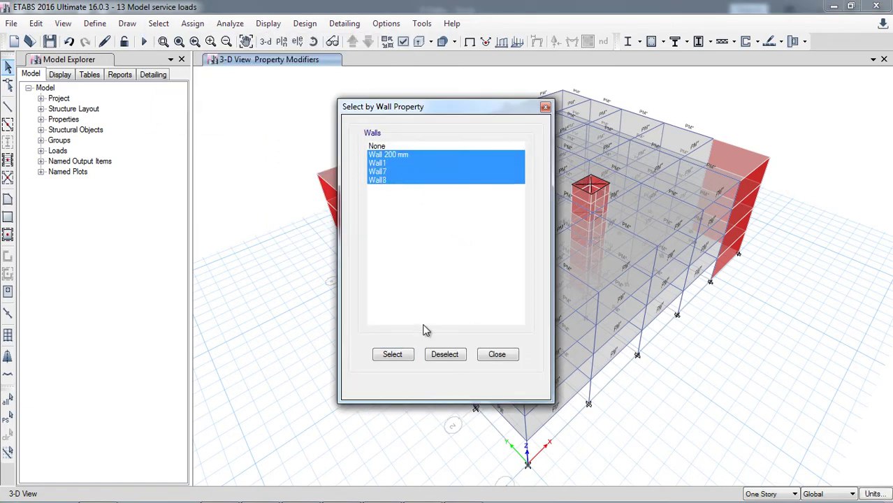
click(393, 356)
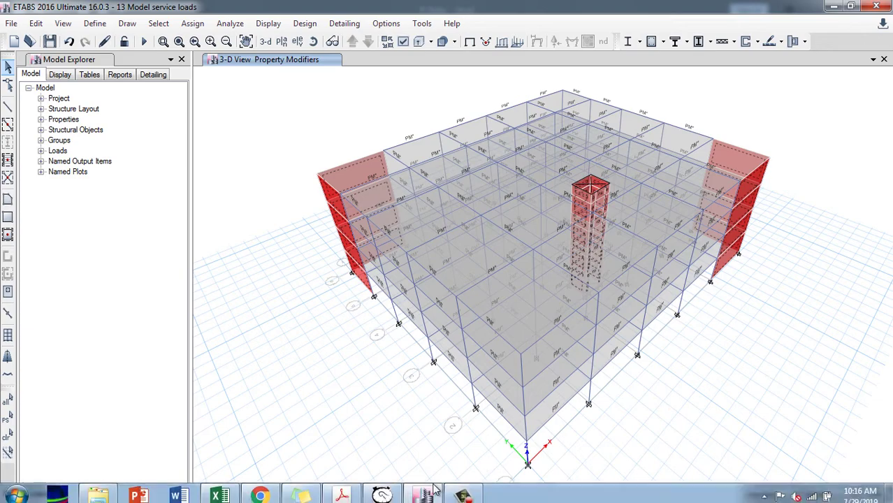
Step: Check the wall pier service modifiers in Excel's ACI 318 table and assign shell stiffness modifiers of 1 for all properties to the selected walls
click(222, 492)
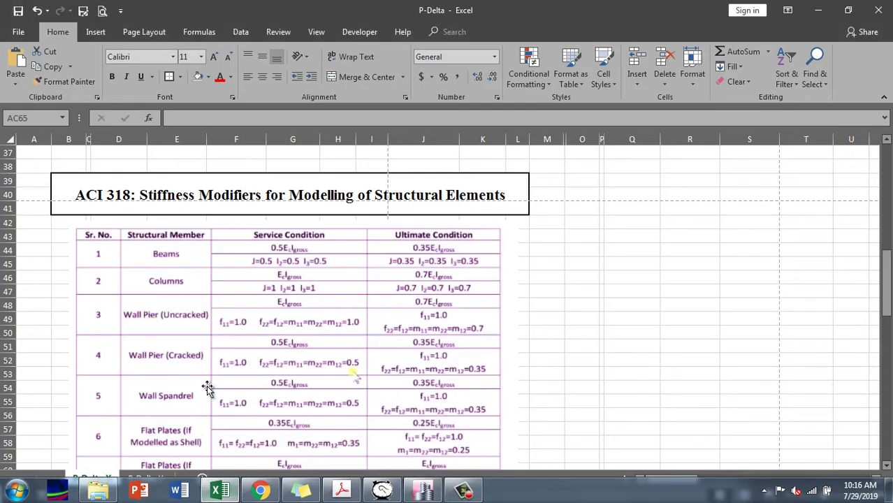
scroll(202, 372, down, 2)
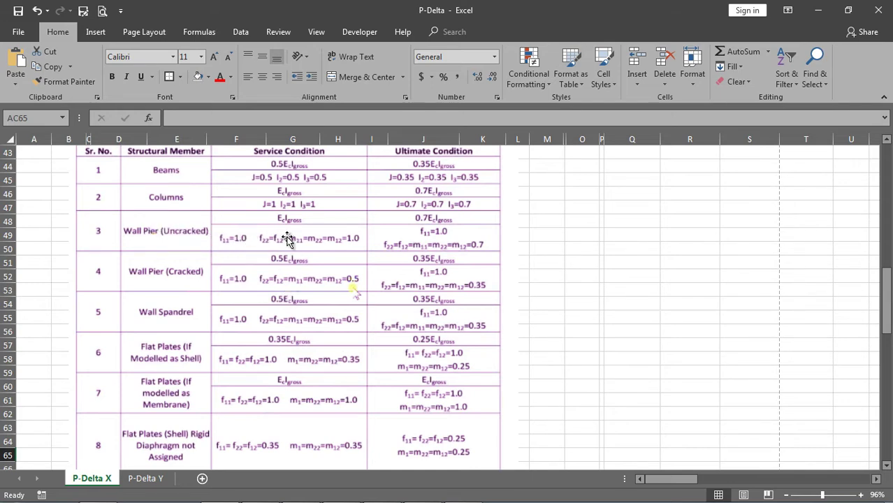
mouse_move(342, 501)
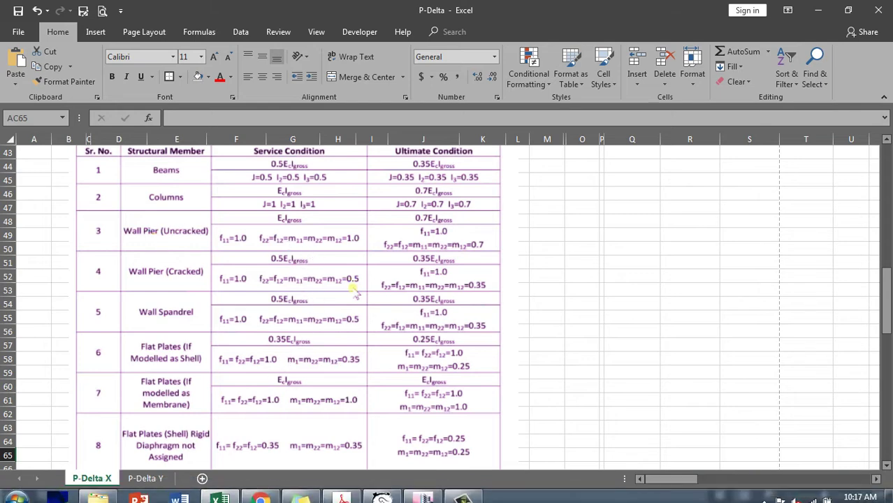
click(421, 493)
click(192, 23)
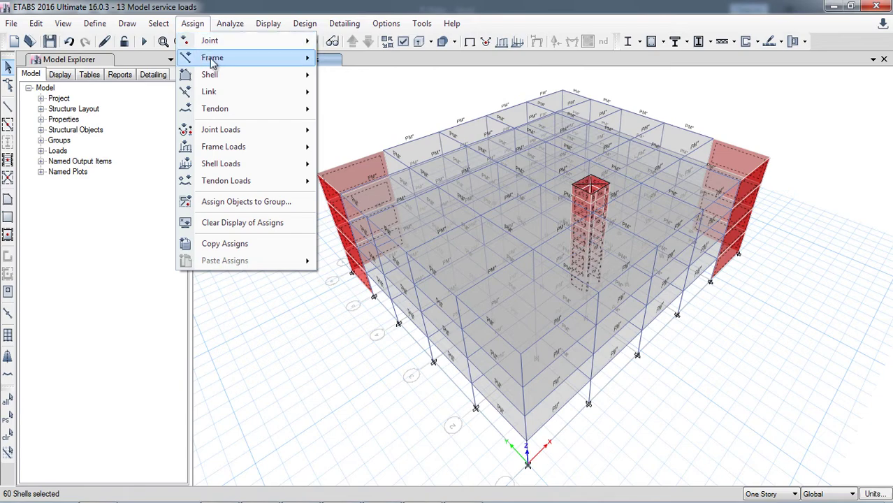
mouse_move(226, 80)
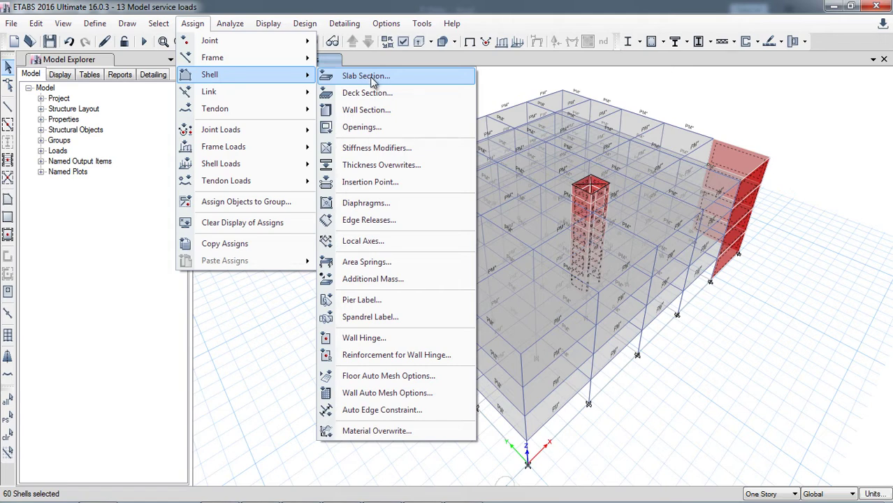
click(413, 150)
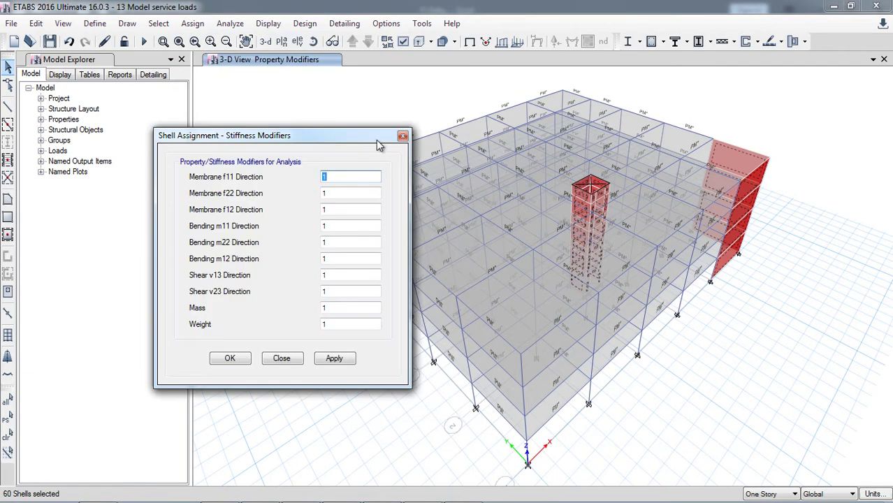
drag(363, 134, 272, 130)
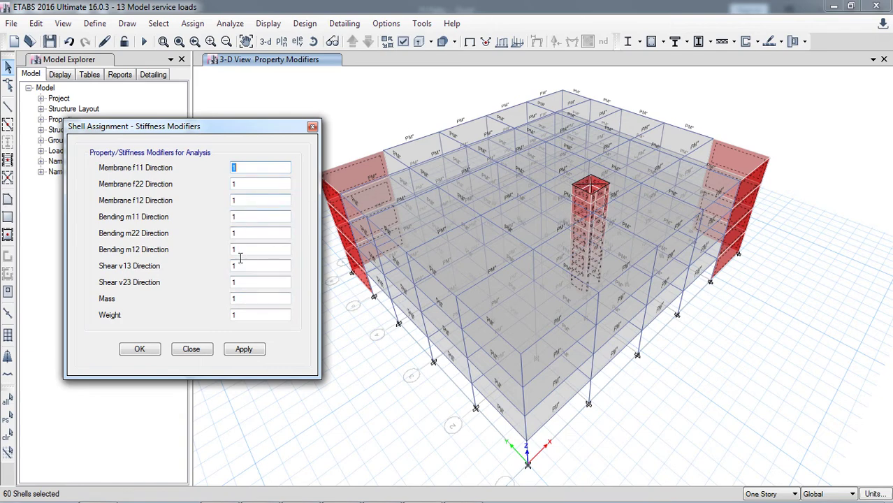
click(242, 352)
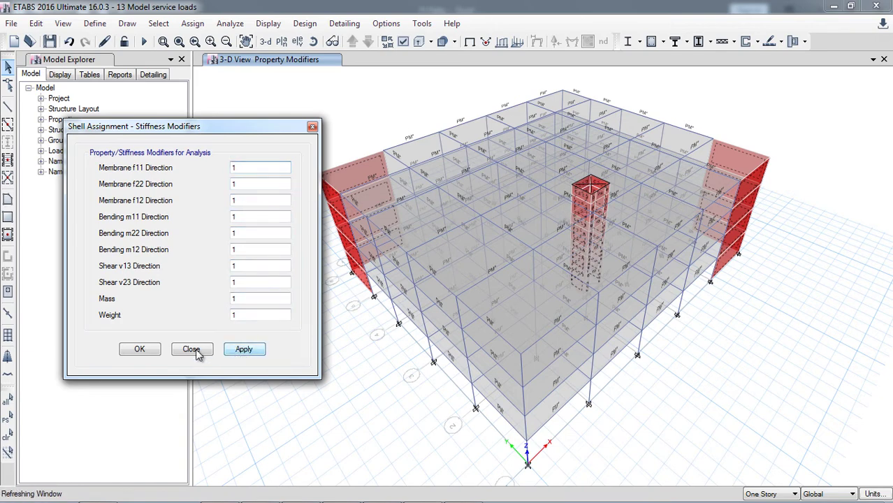
click(144, 351)
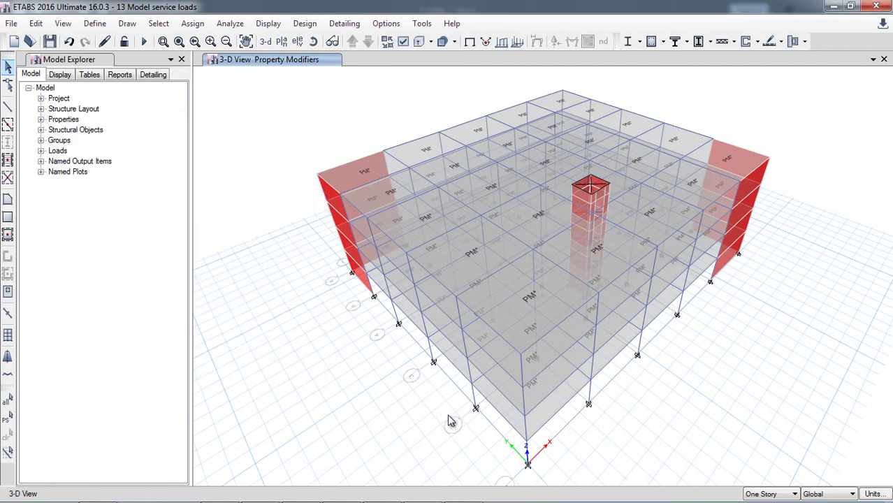
Step: Switch to the Excel workbook and review the ASCE 7-16 section 12.8.7 equations for the stability coefficient θ and θmax on the P-Delta X sheet
mouse_move(422, 495)
mouse_move(338, 495)
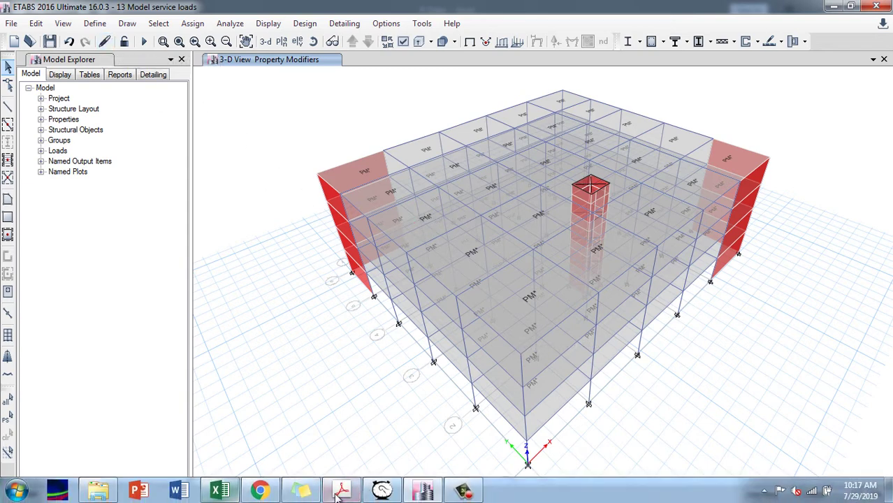
click(220, 490)
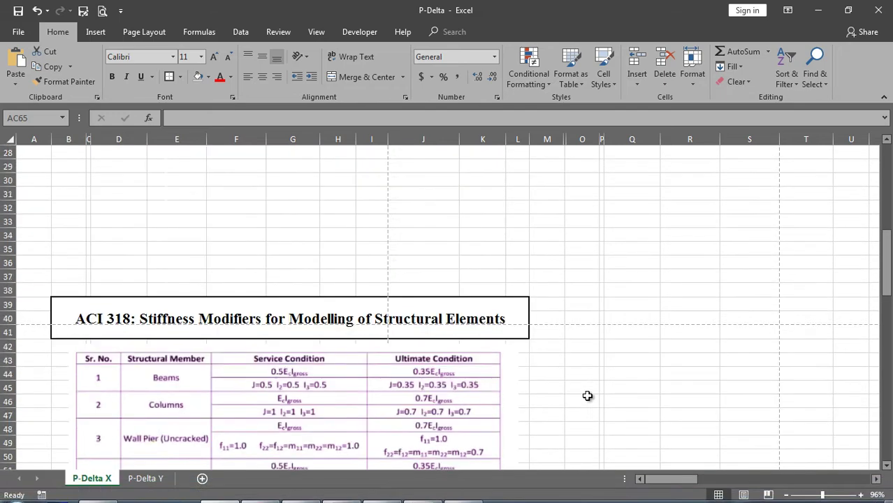
scroll(588, 397, up, 9)
click(788, 479)
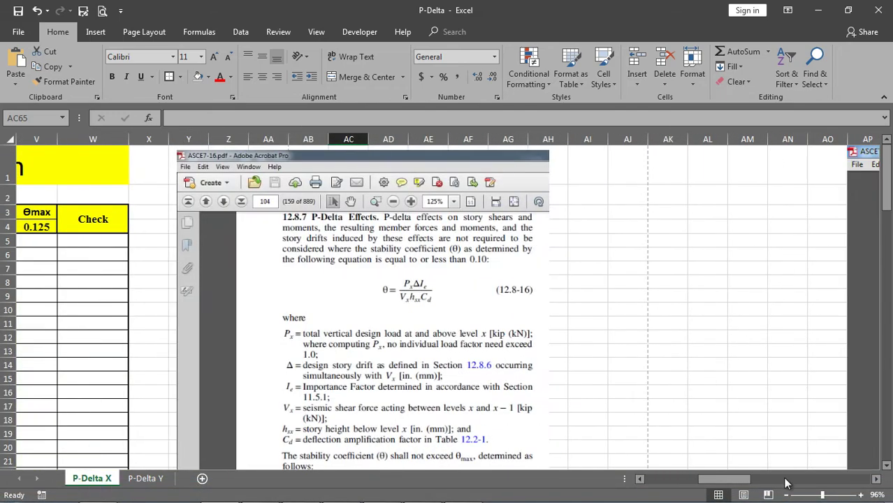
scroll(584, 393, down, 2)
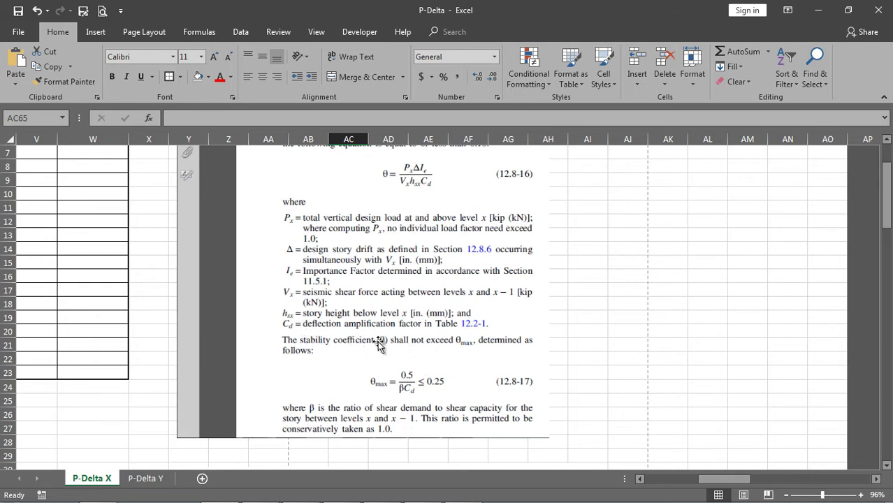
Step: Set the deflection amplification factor Cd to 4.5 in cell H2 of the EX 1 Direction table
click(644, 481)
scroll(106, 413, up, 2)
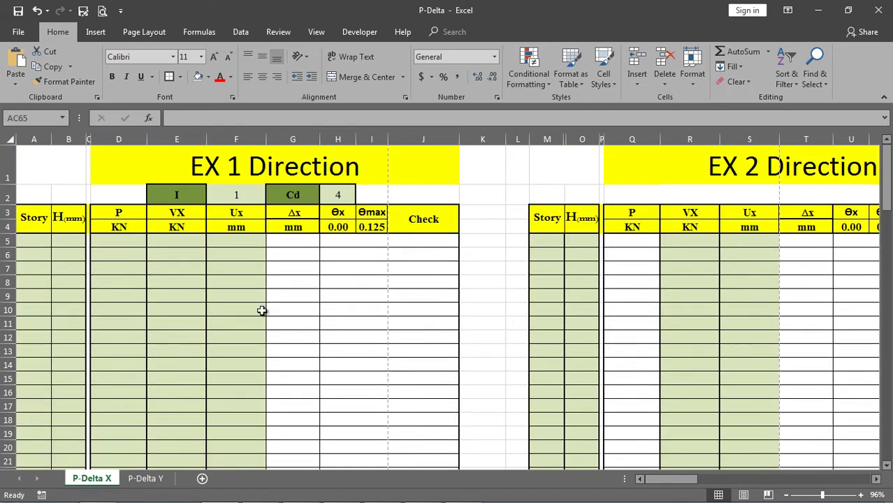
click(338, 196)
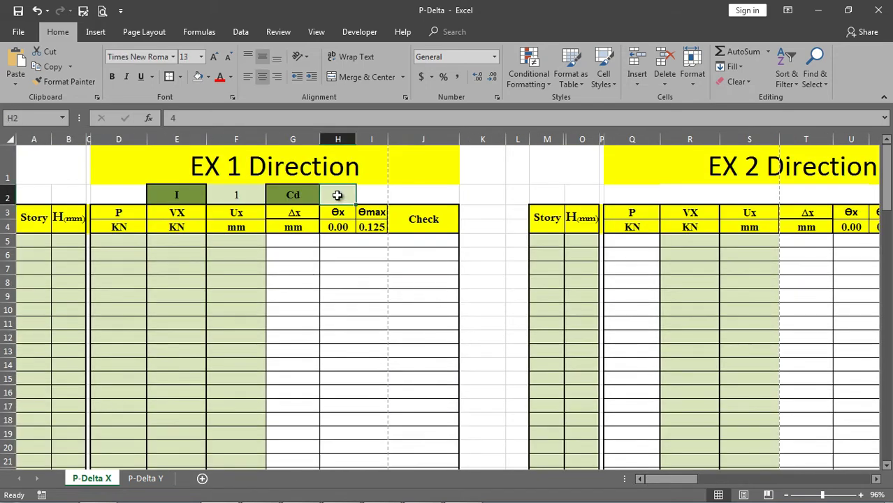
text(4)
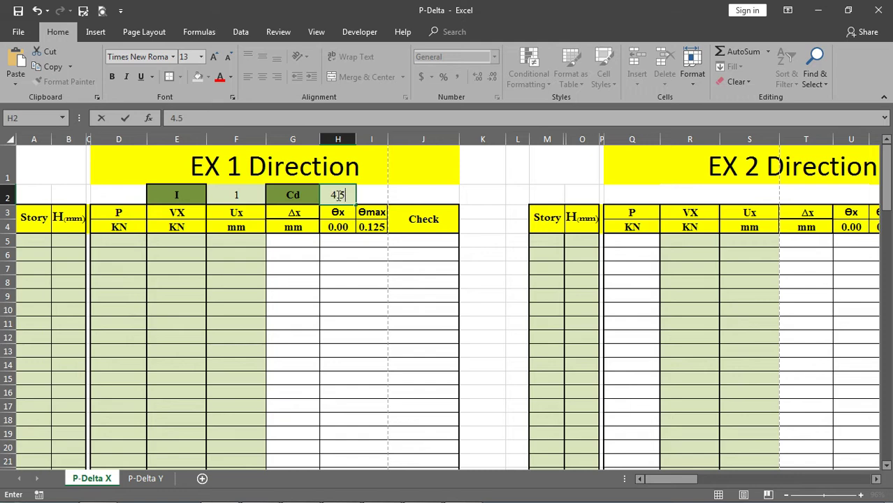
text(.5)
key(Return)
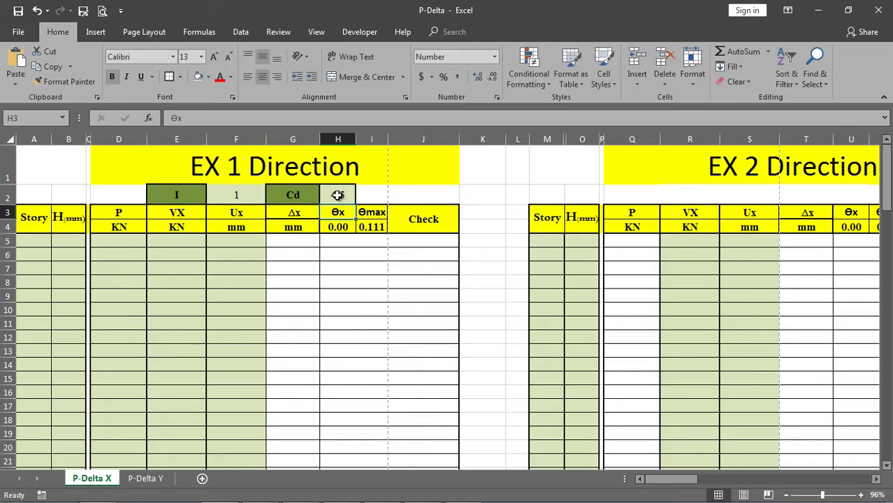
Step: Review the importance factor, input columns and Δx, θx and Check formulas on the P-Delta X sheet, and view the P-Delta Y sheet
click(228, 197)
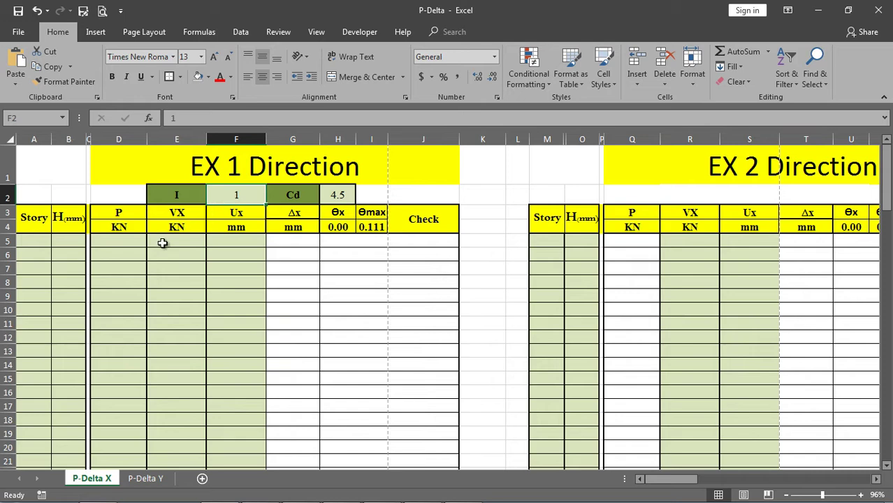
click(32, 239)
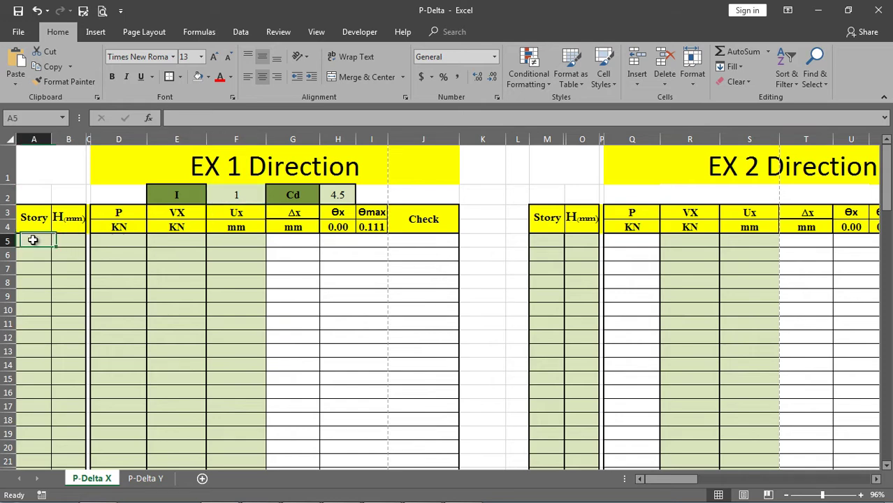
click(70, 240)
click(119, 243)
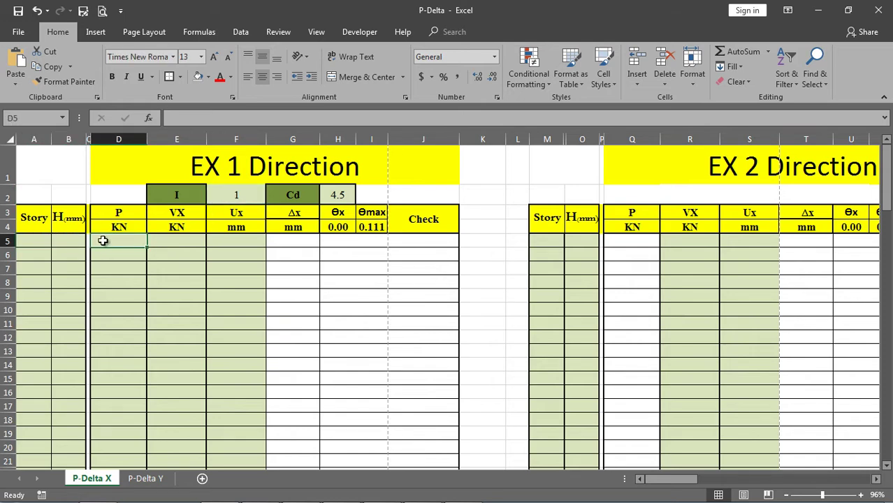
mouse_move(44, 239)
mouse_down()
mouse_move(203, 255)
mouse_move(258, 294)
mouse_up()
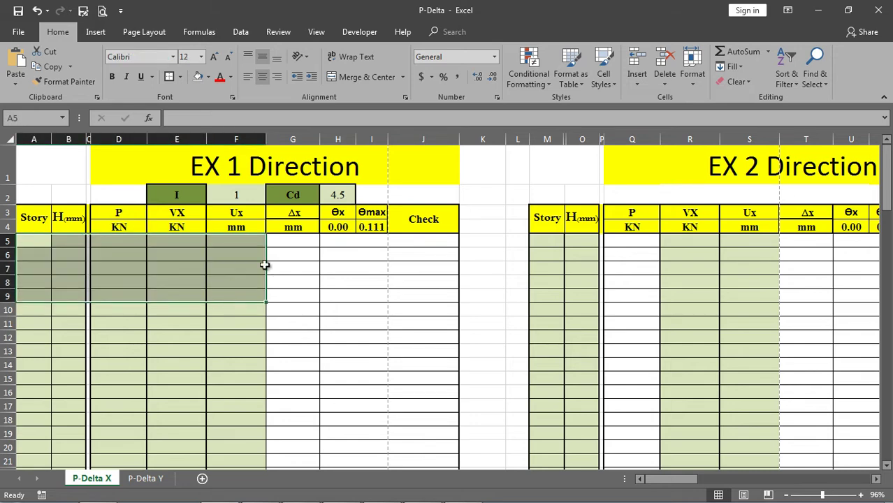
click(299, 240)
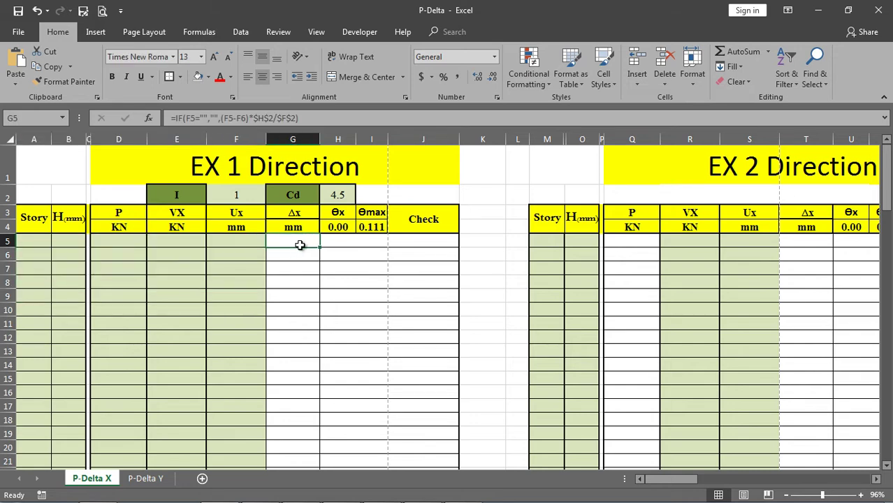
click(339, 241)
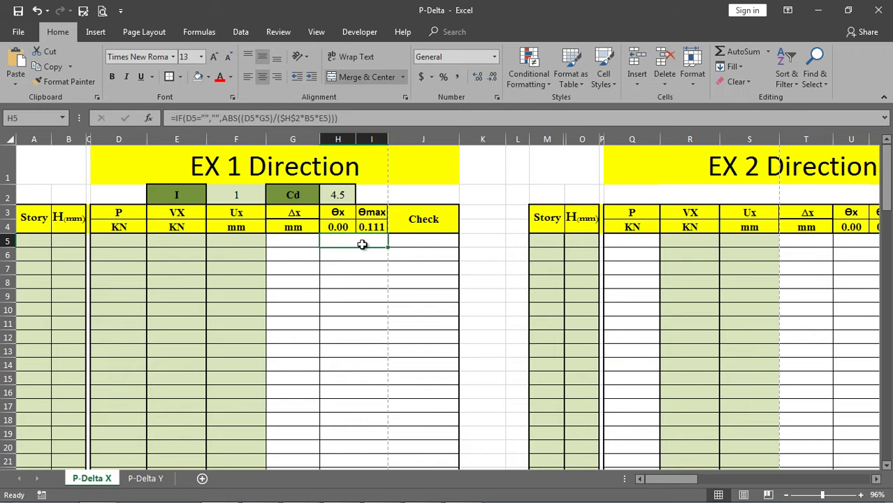
click(403, 242)
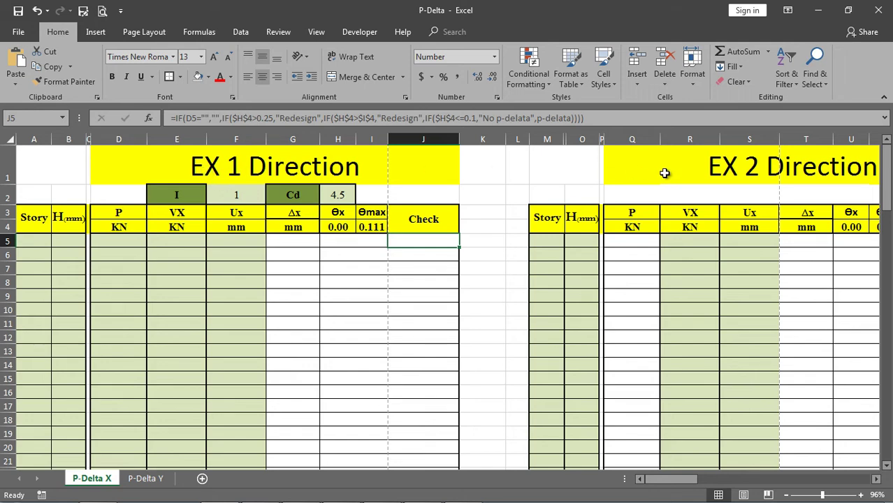
click(146, 478)
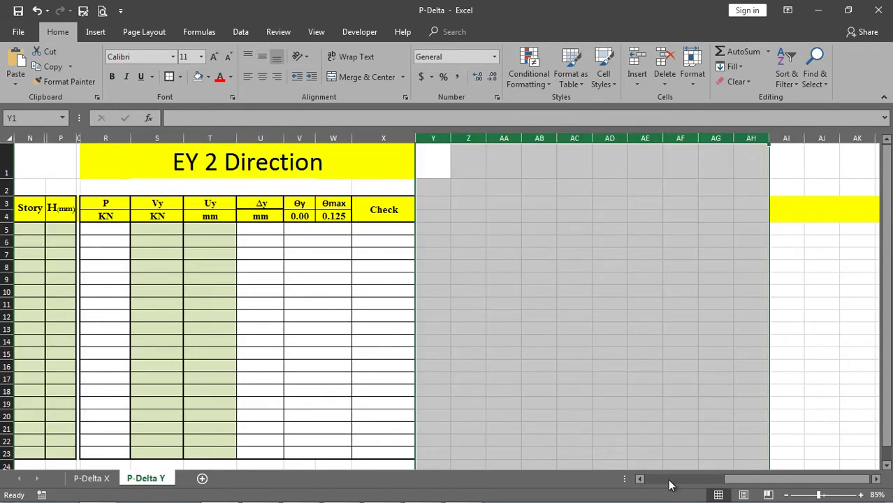
drag(669, 484, 230, 485)
click(88, 479)
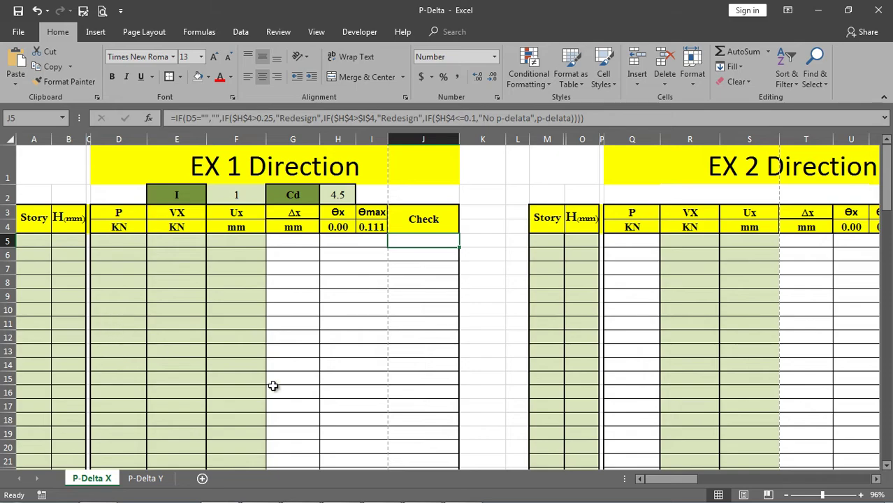
Step: Switch to ETABS and run the analysis of the service-load model
click(422, 490)
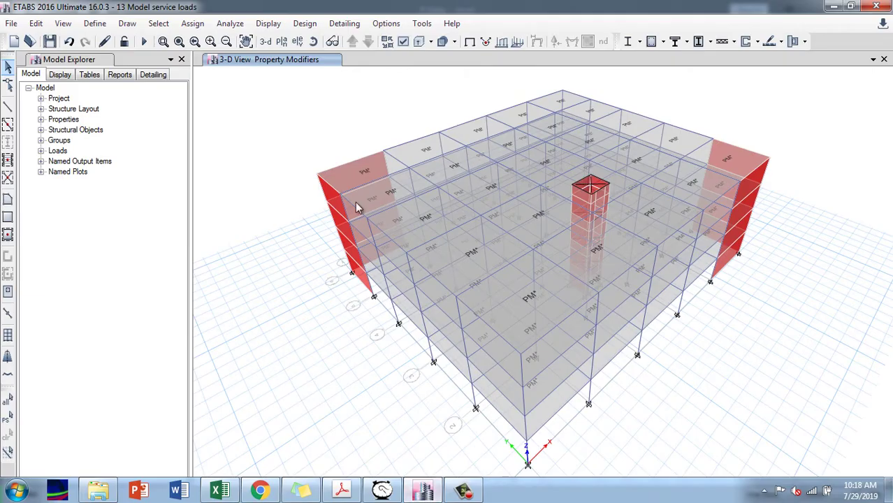
click(144, 43)
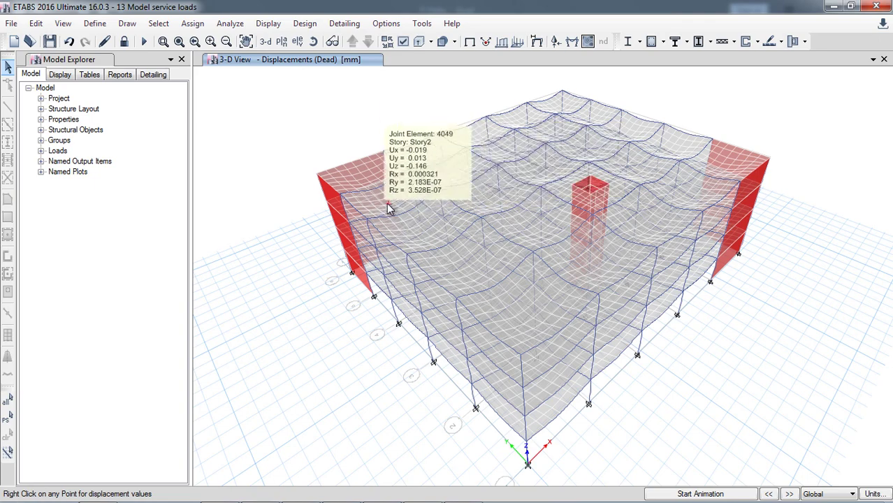
mouse_move(308, 168)
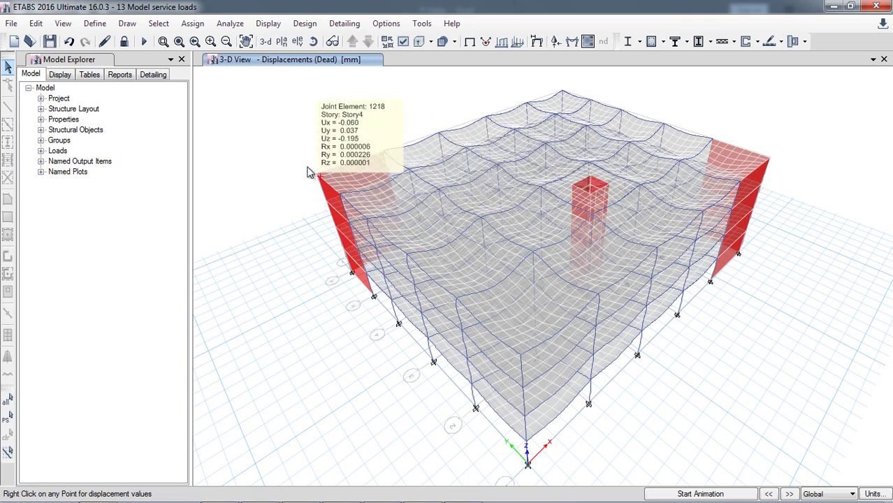
Step: Open the Story Data table from the model's Structure Layout tables
click(89, 76)
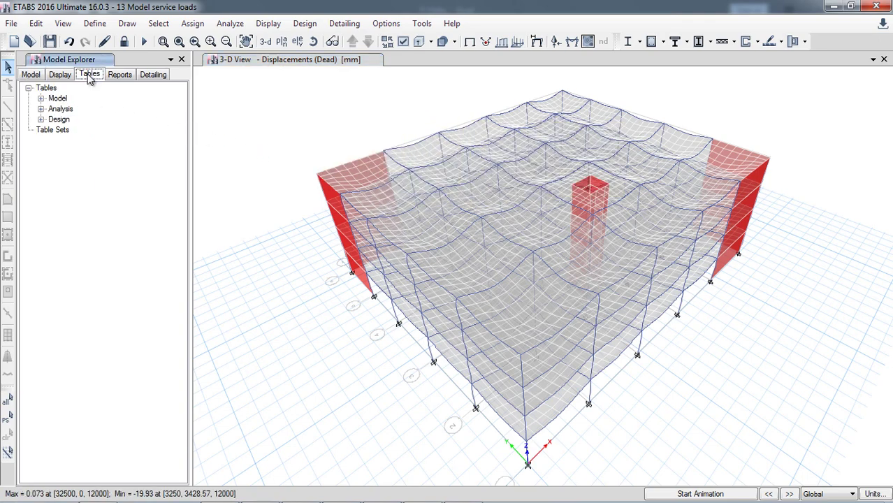
click(41, 99)
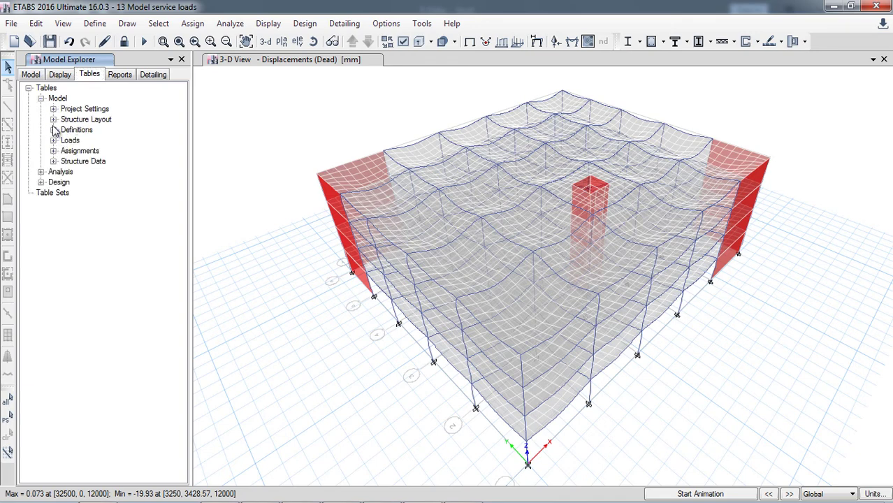
click(53, 120)
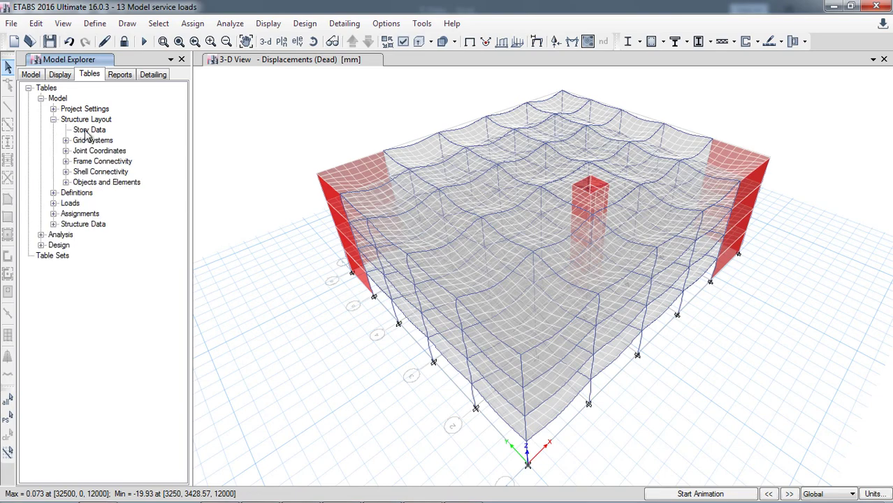
double_click(86, 132)
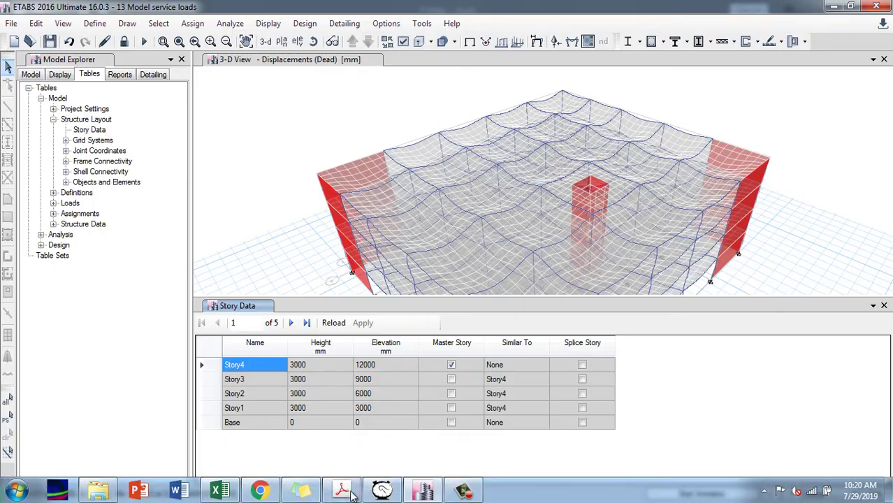
Step: Check the target columns in the Excel sheet, and copy the names and heights of Story4 through Story1 from the ETABS Story Data table
click(219, 490)
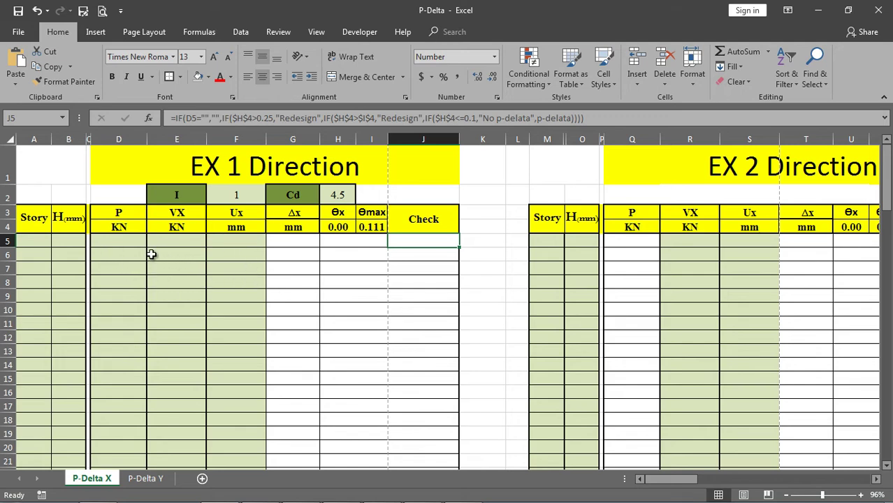
mouse_move(461, 489)
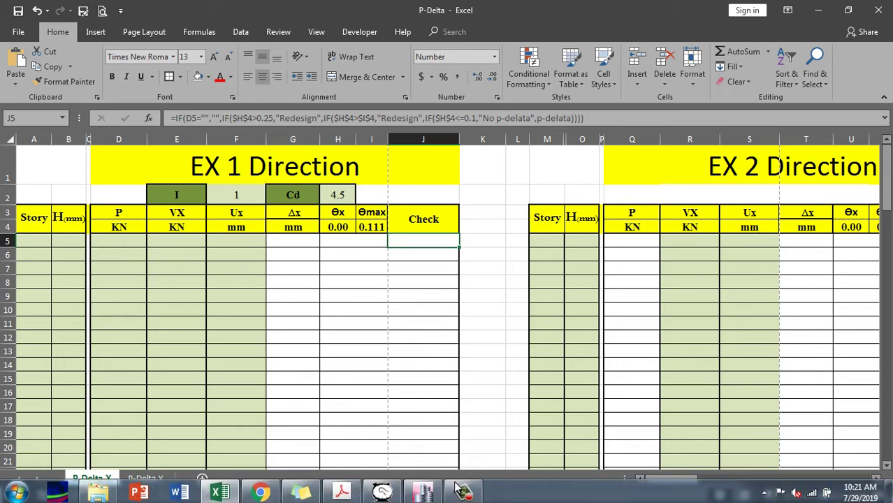
click(439, 456)
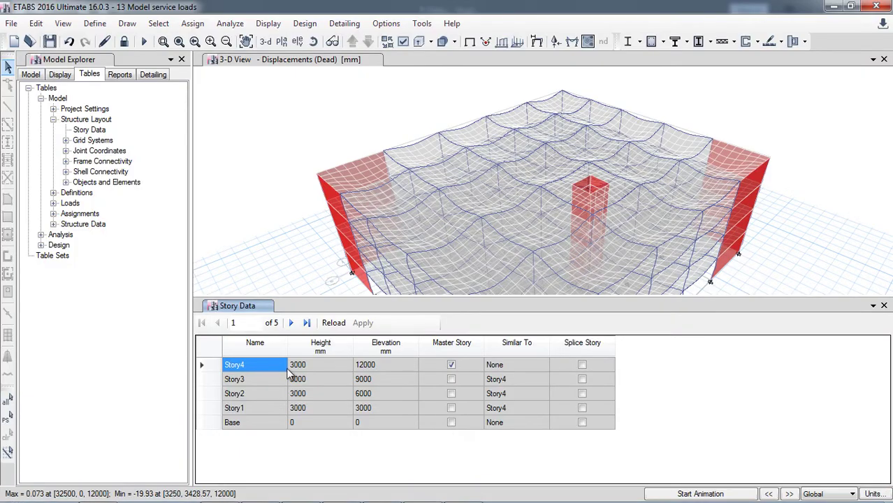
drag(246, 369, 321, 404)
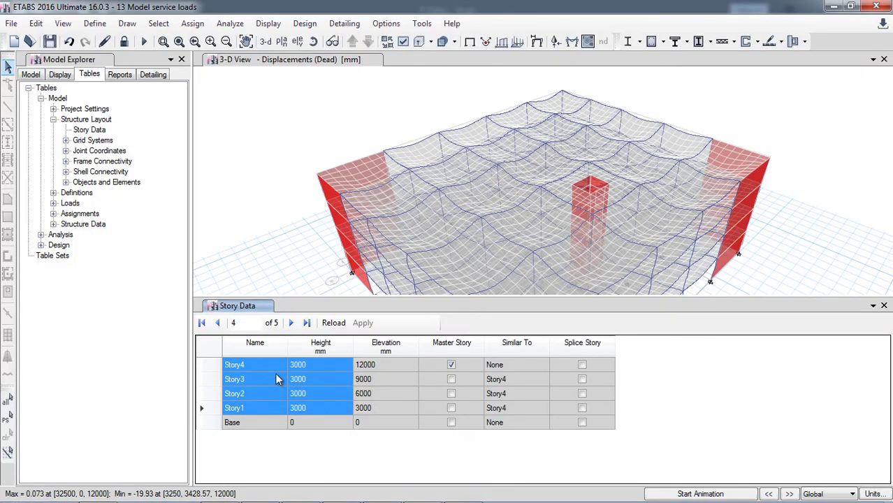
right_click(323, 388)
click(349, 415)
Step: Switch to Excel and paste the copied story names and heights into the Story and H columns of the P-Delta X sheet, starting at A5
mouse_move(307, 489)
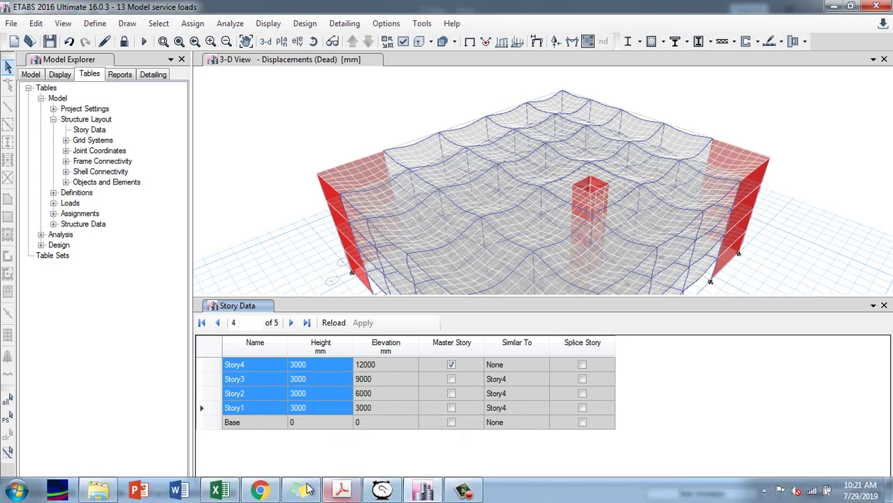
click(219, 491)
click(37, 241)
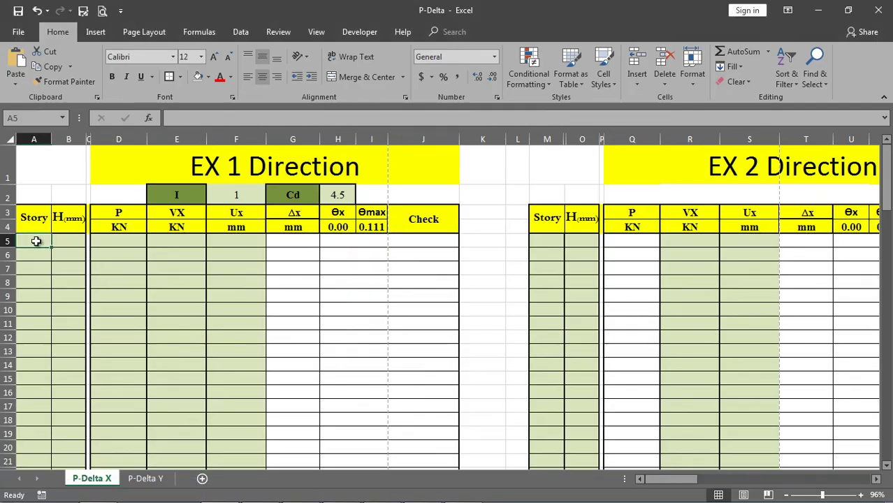
right_click(37, 242)
click(70, 278)
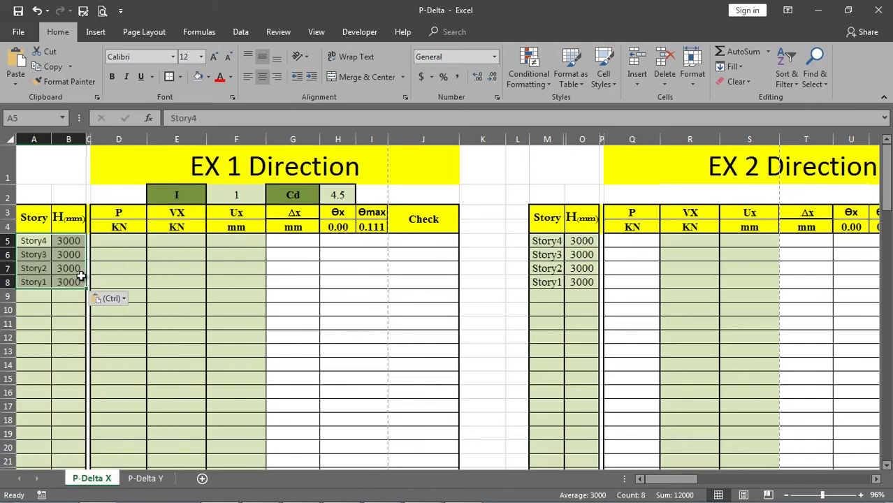
click(68, 319)
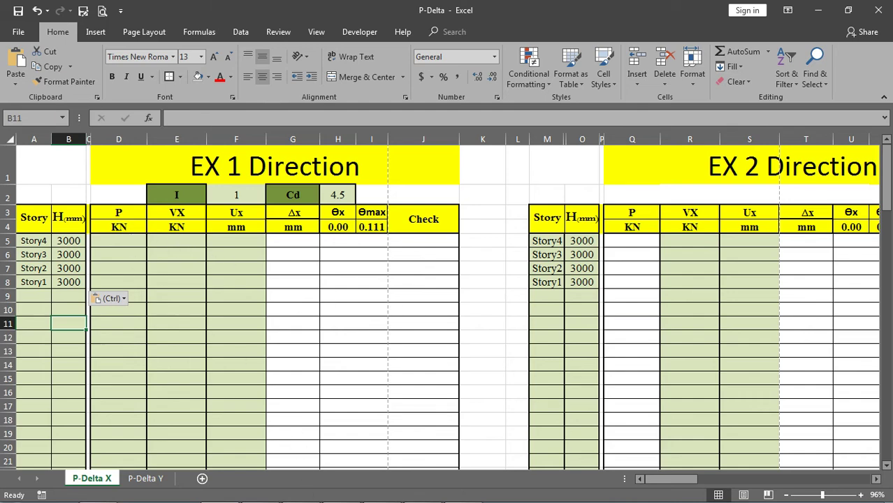
Step: Switch to ETABS and open the Story Forces table from the Structure Results of the analysis tables
click(423, 490)
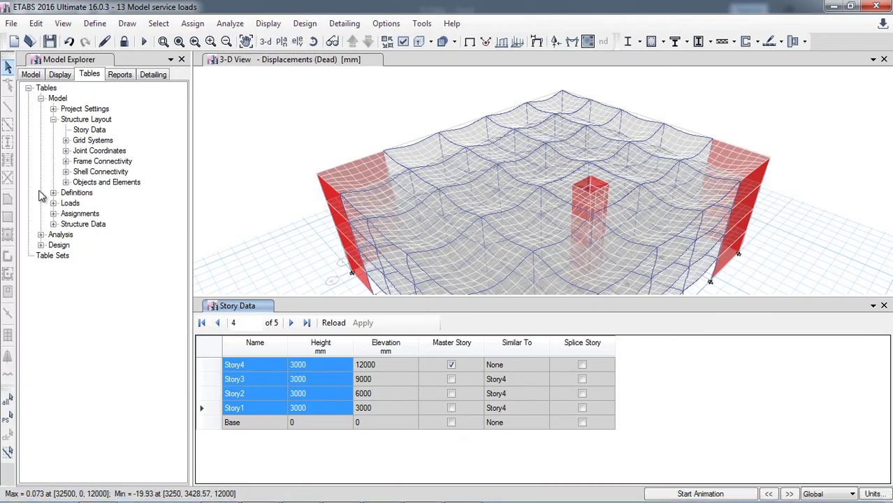
click(53, 224)
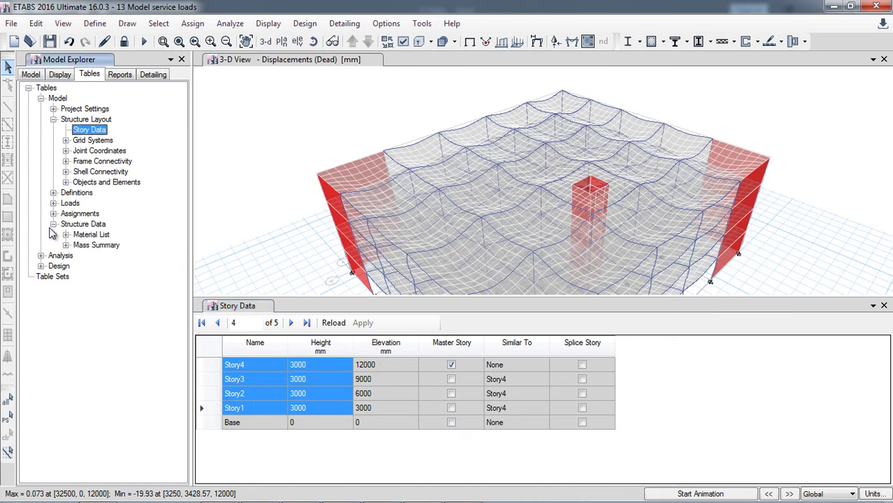
click(54, 119)
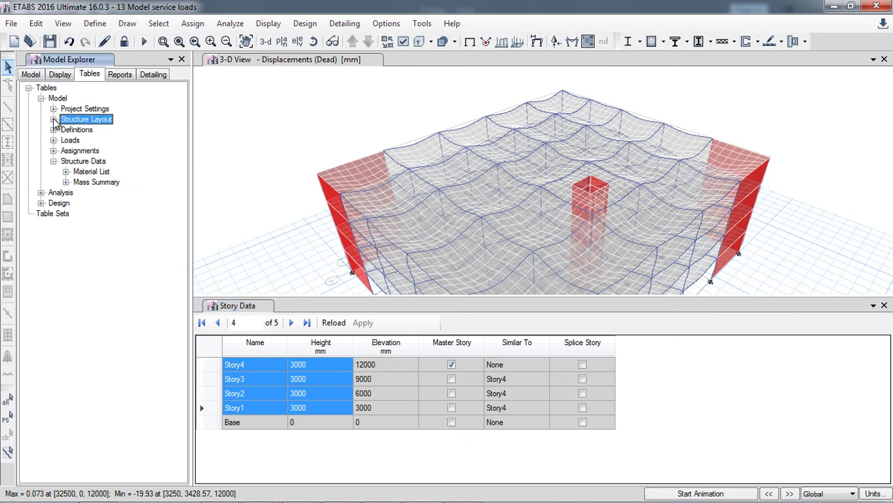
click(40, 99)
click(41, 109)
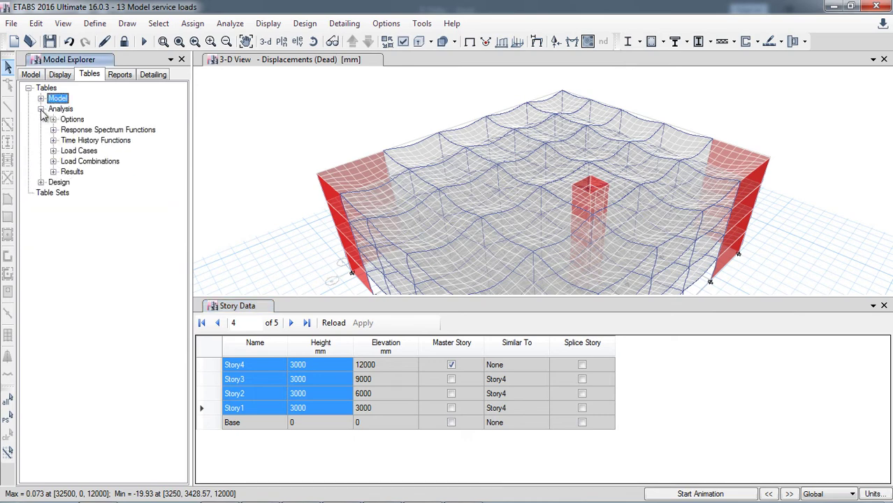
click(53, 172)
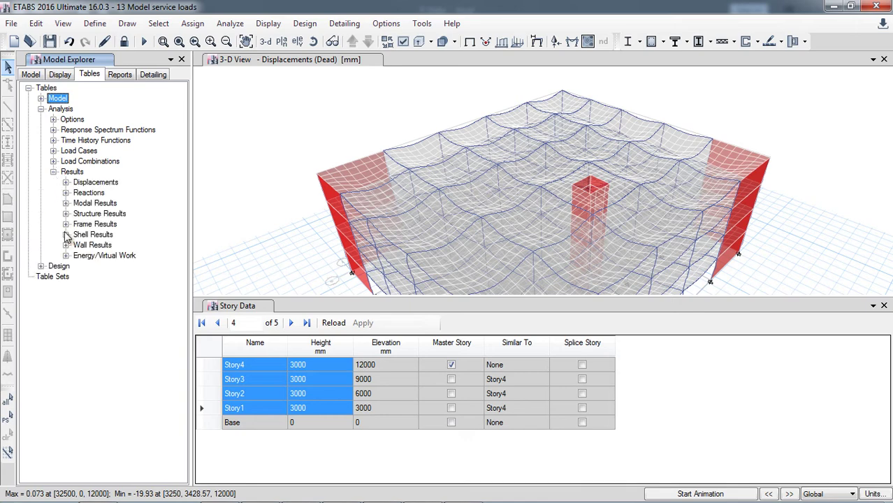
click(66, 214)
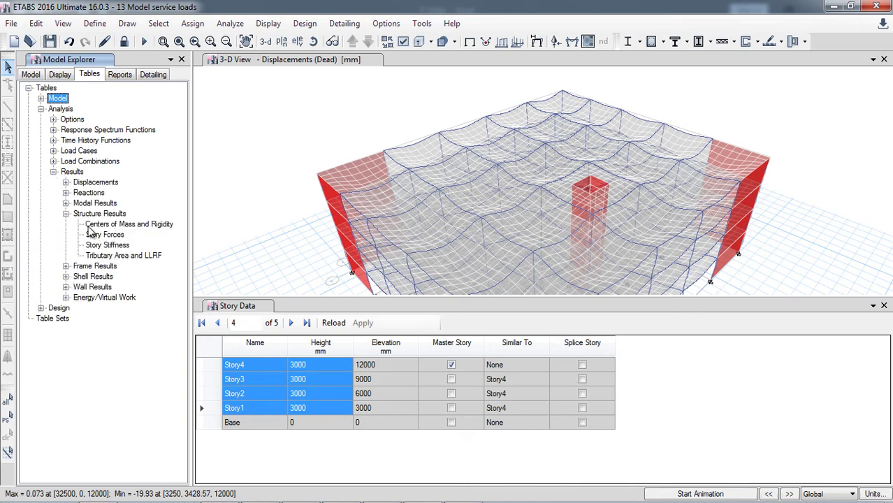
click(105, 235)
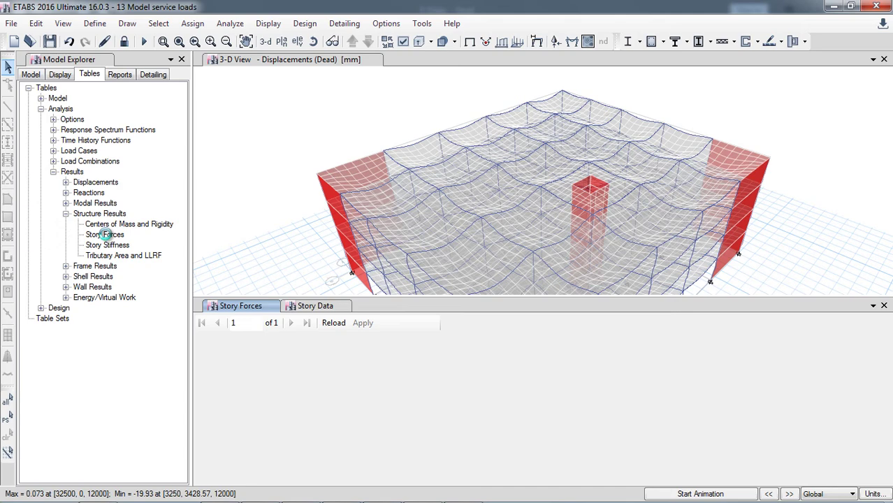
click(105, 235)
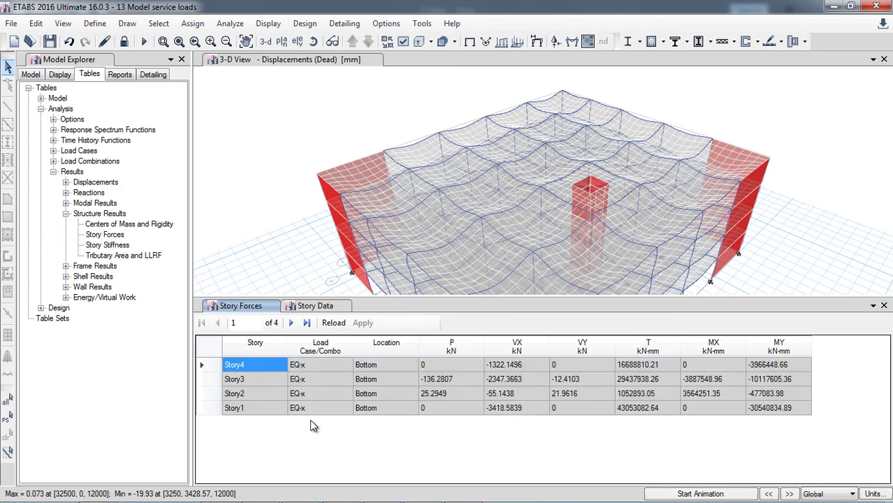
Step: Filter the Story Forces table by load case/combo to show only the P=D+L combination
right_click(327, 356)
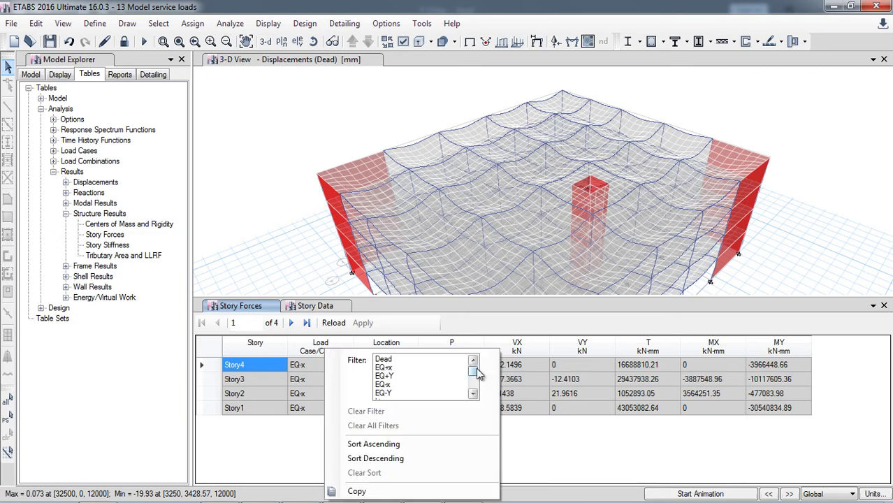
drag(475, 370, 477, 385)
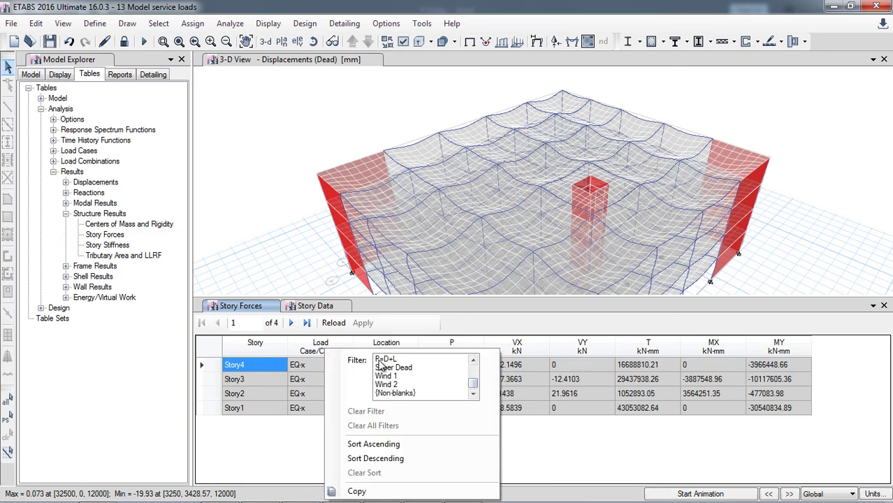
click(394, 360)
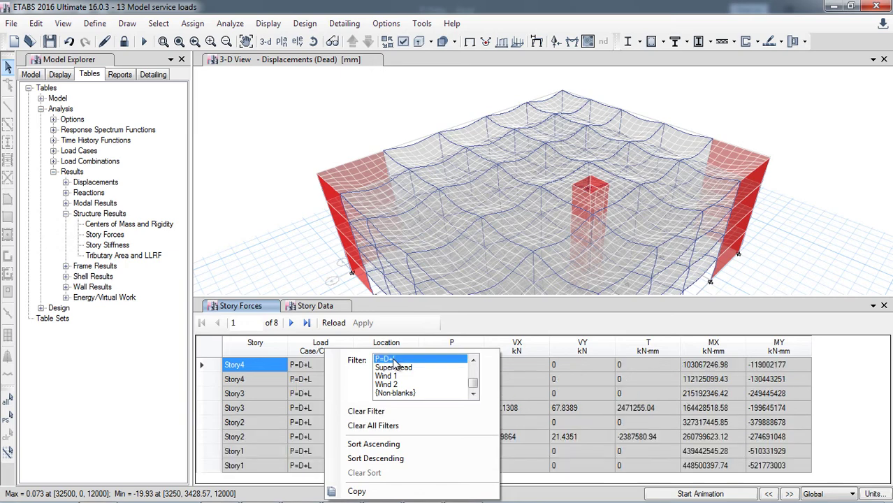
Step: Filter the Story Forces table by location to Bottom and copy the P values of Story4 through Story1
click(455, 337)
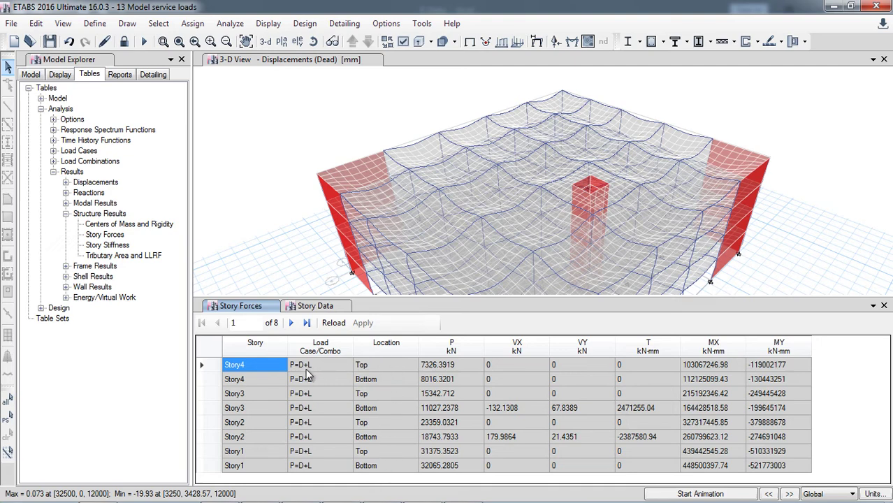
click(387, 353)
click(446, 360)
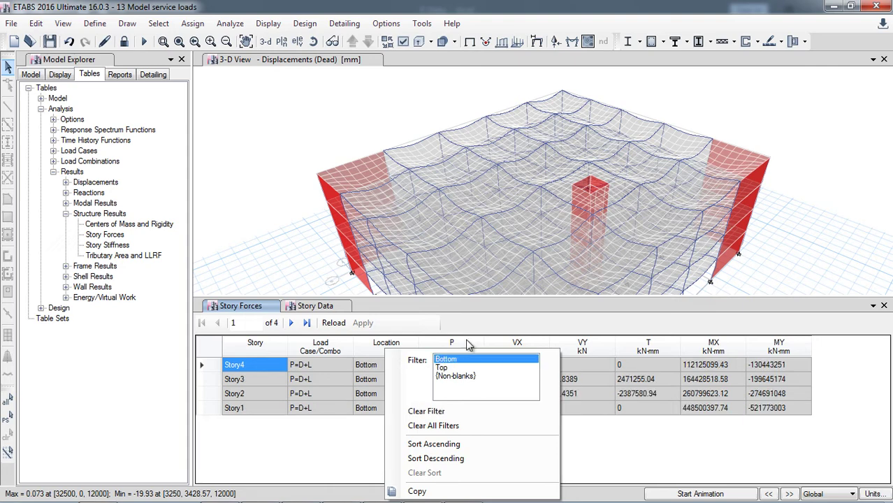
drag(446, 371, 447, 409)
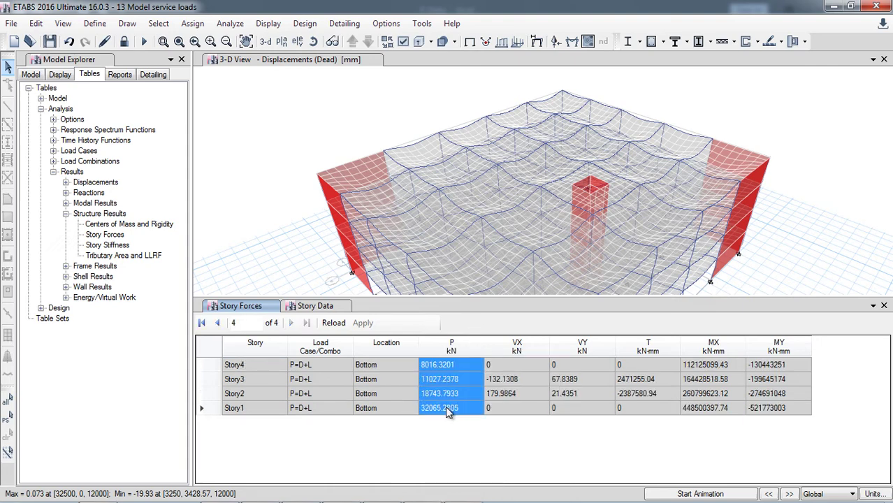
right_click(441, 371)
click(470, 393)
Step: Switch to Excel and paste the copied axial forces into the P column of the EX 1 Direction table, starting at D5
click(221, 488)
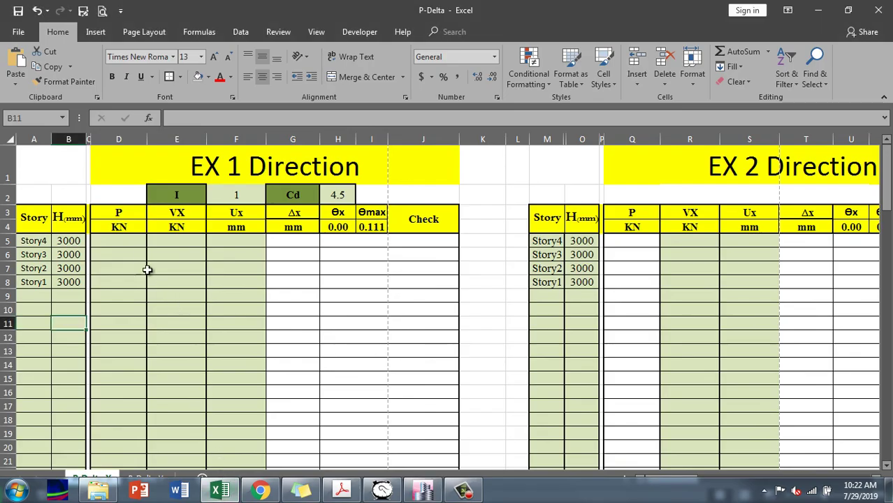
click(129, 240)
right_click(130, 240)
click(174, 279)
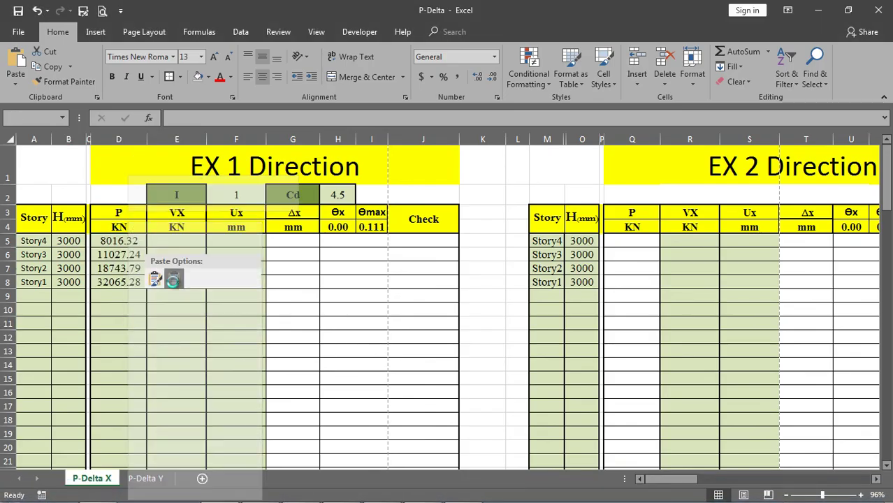
key(Right)
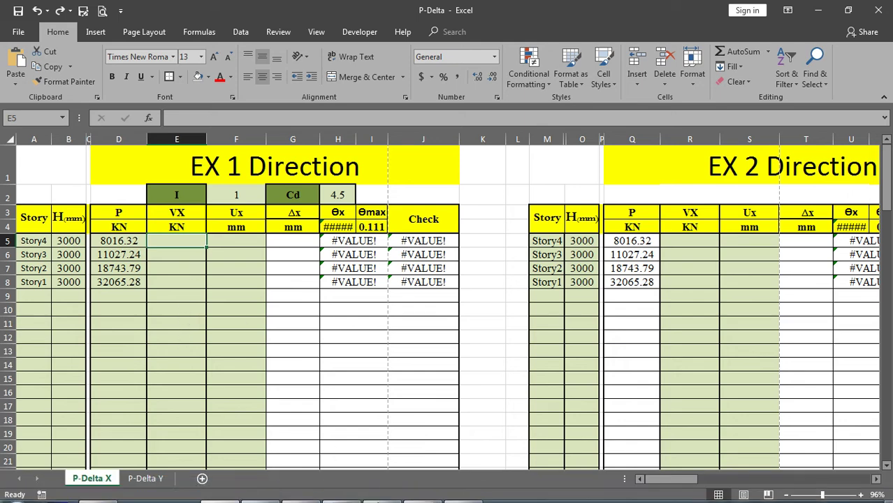
Step: Switch to ETABS and change the load case/combo filter of the Story Forces table to EQ+x
click(432, 494)
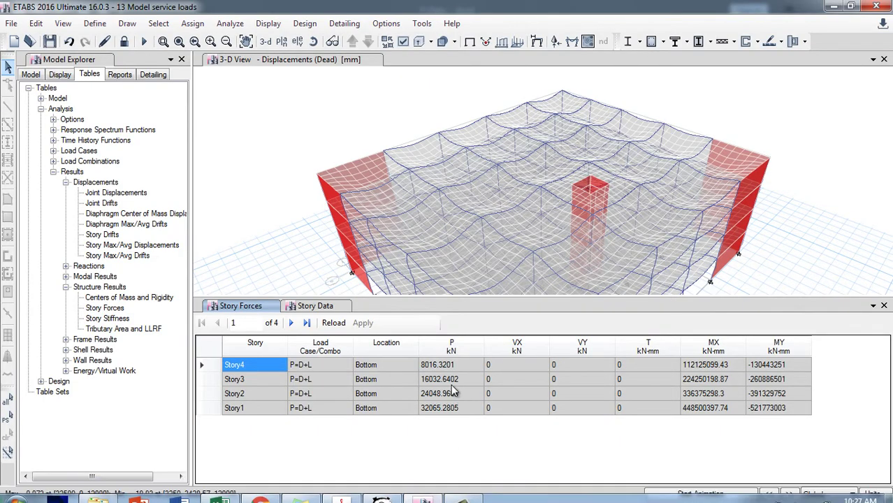
click(336, 350)
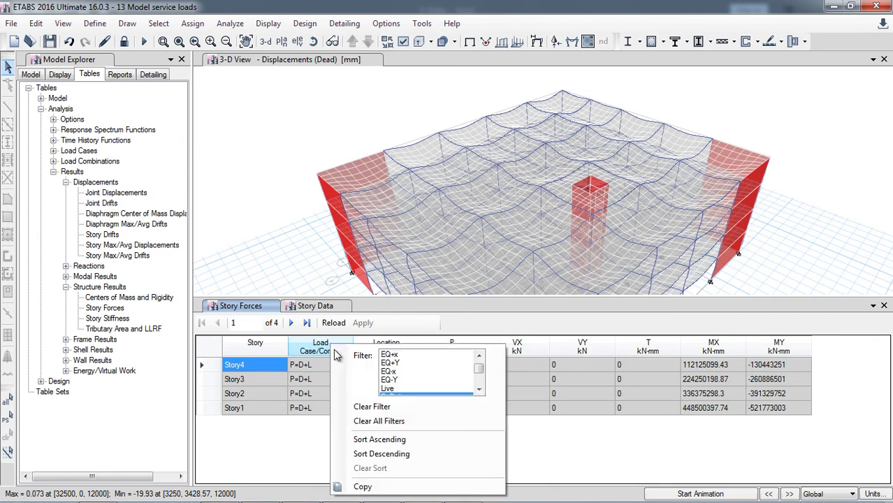
click(402, 356)
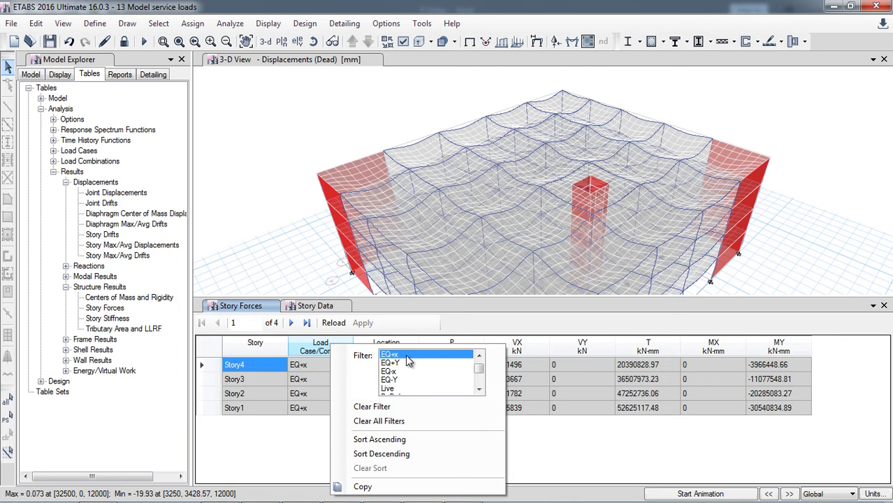
click(571, 451)
Step: Copy the VX values of Story4 through Story1 from the Story Forces table
mouse_move(519, 369)
mouse_down()
mouse_move(512, 374)
mouse_move(525, 410)
mouse_up()
right_click(515, 369)
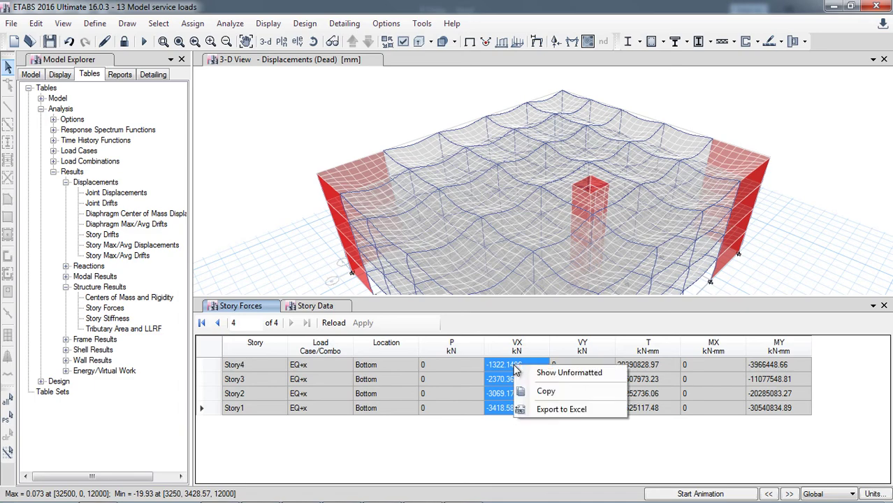
click(523, 390)
Step: Switch to Excel and paste the copied shear forces into the VX column of the EX 1 Direction table, cells E5 to E8
mouse_move(309, 492)
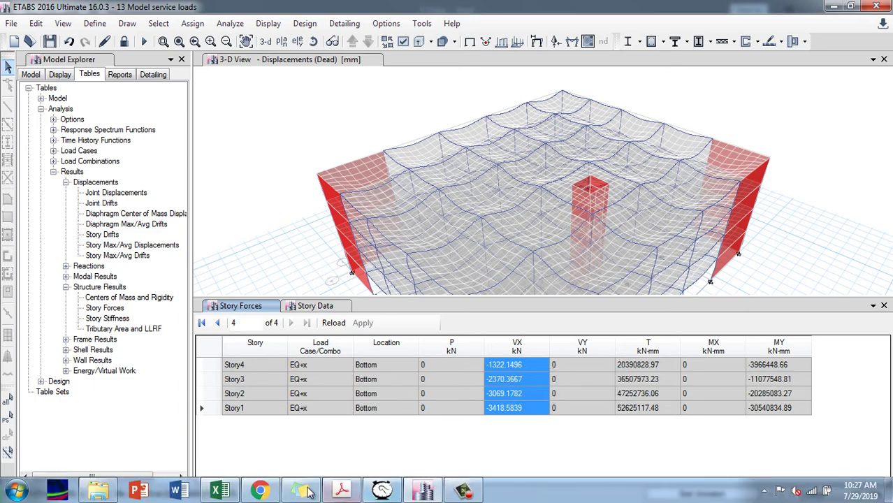
click(219, 491)
drag(124, 241, 123, 281)
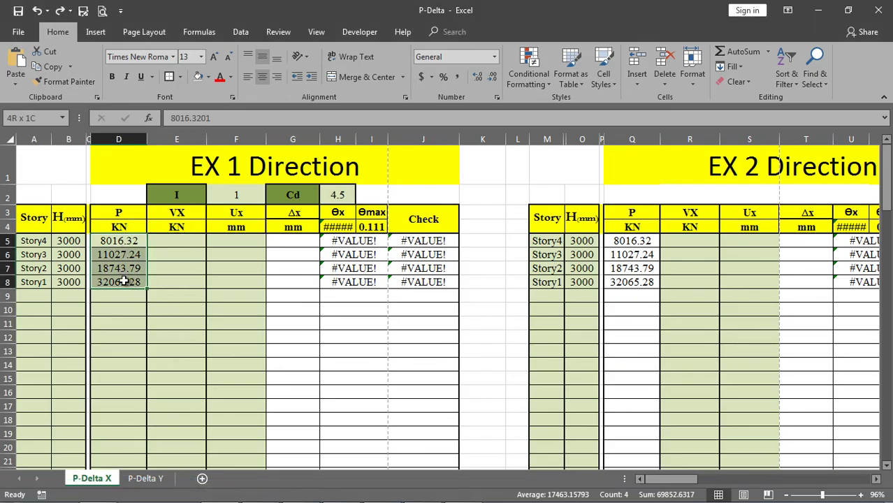
drag(179, 243, 183, 279)
right_click(183, 281)
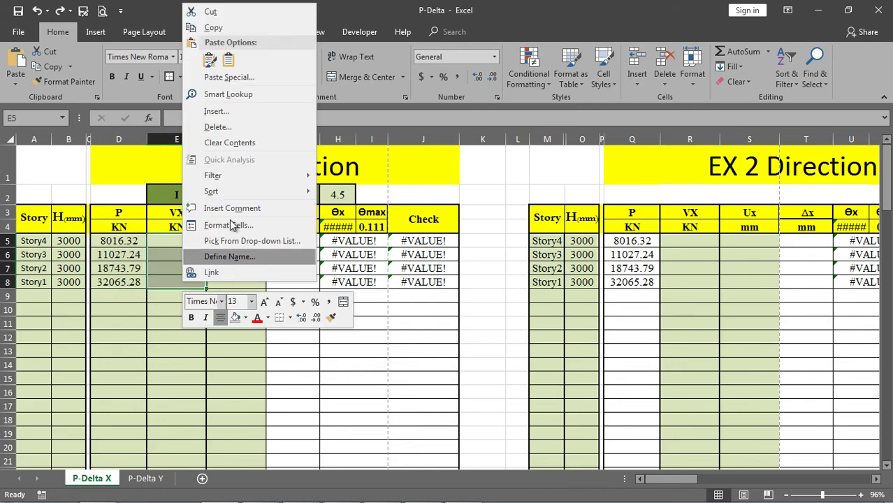
click(229, 60)
click(219, 356)
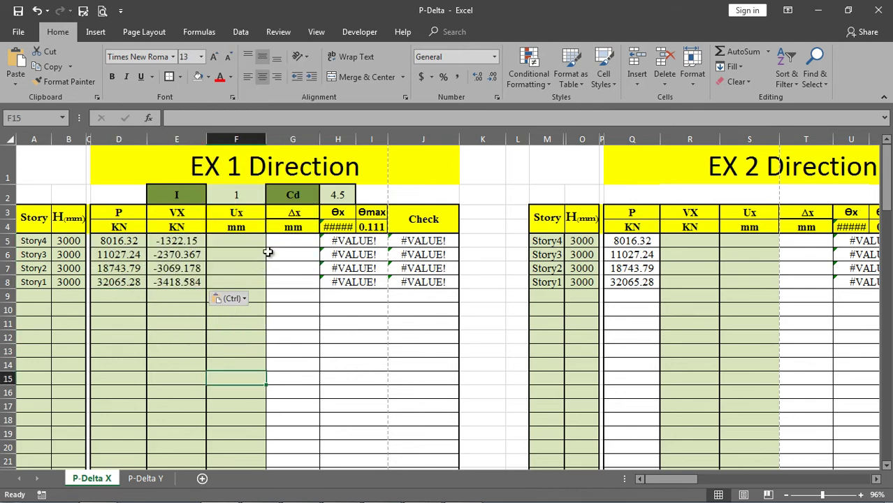
Step: Switch to ETABS and open the Diaphragm Center of Mass Displacements table from the Displacements results
click(242, 239)
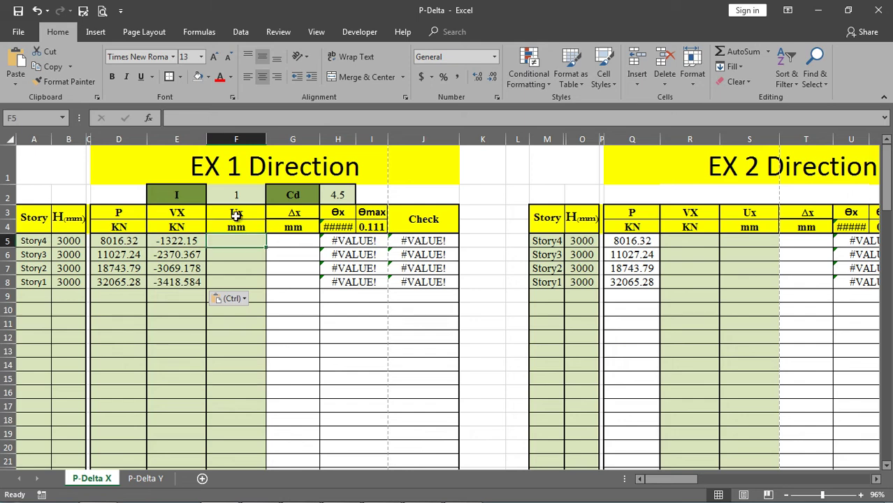
mouse_move(392, 498)
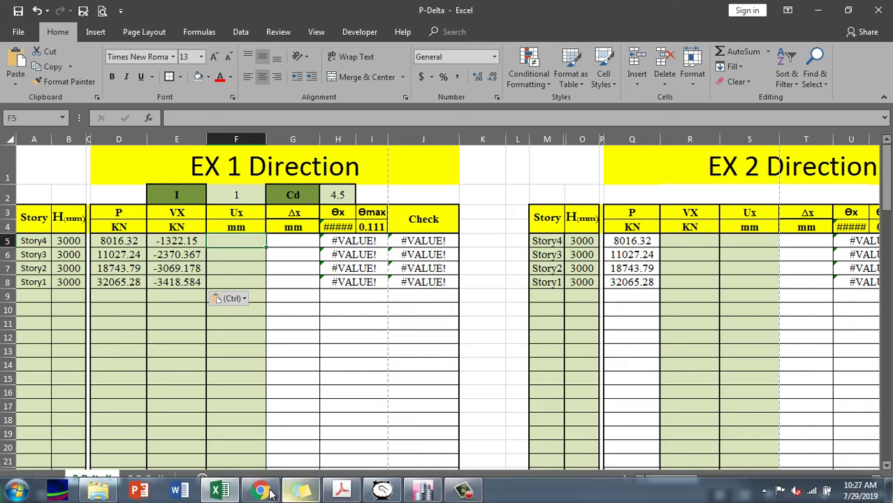
click(416, 492)
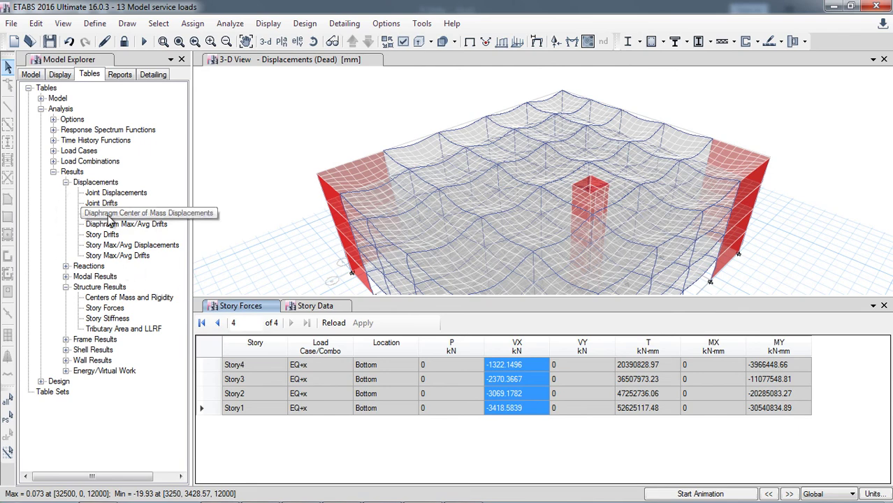
click(66, 183)
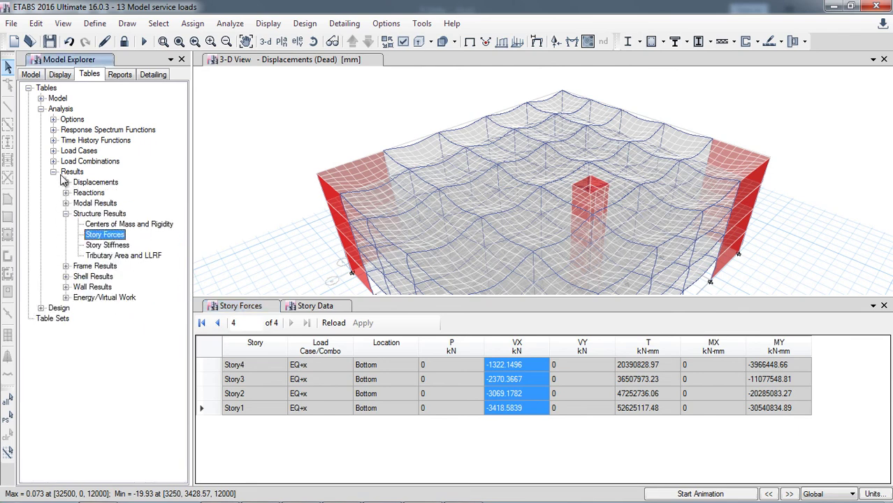
click(66, 183)
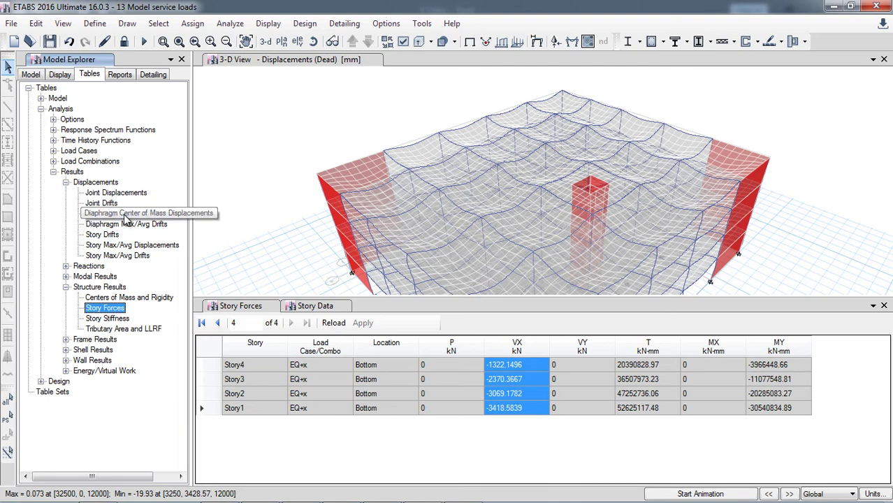
double_click(141, 217)
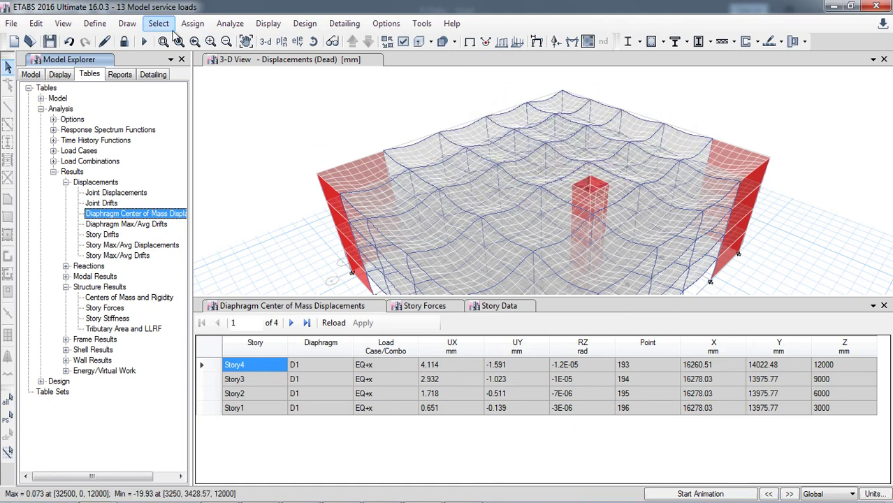
click(192, 23)
mouse_move(254, 75)
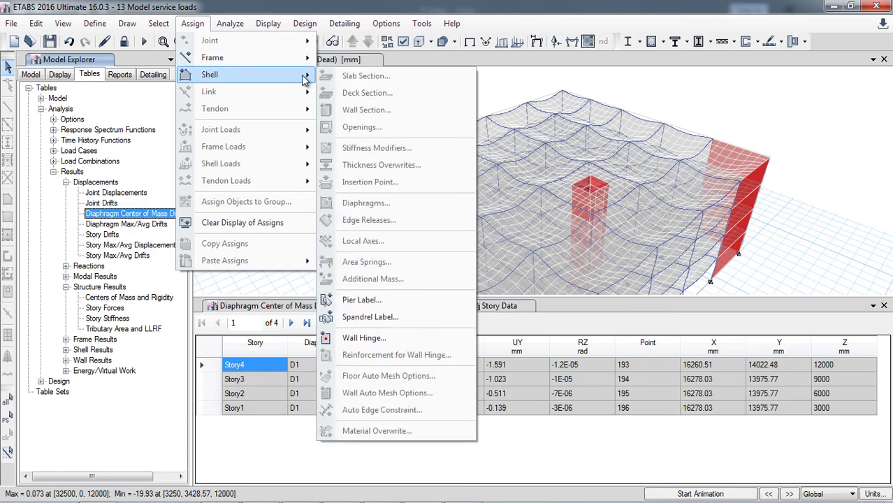
click(518, 82)
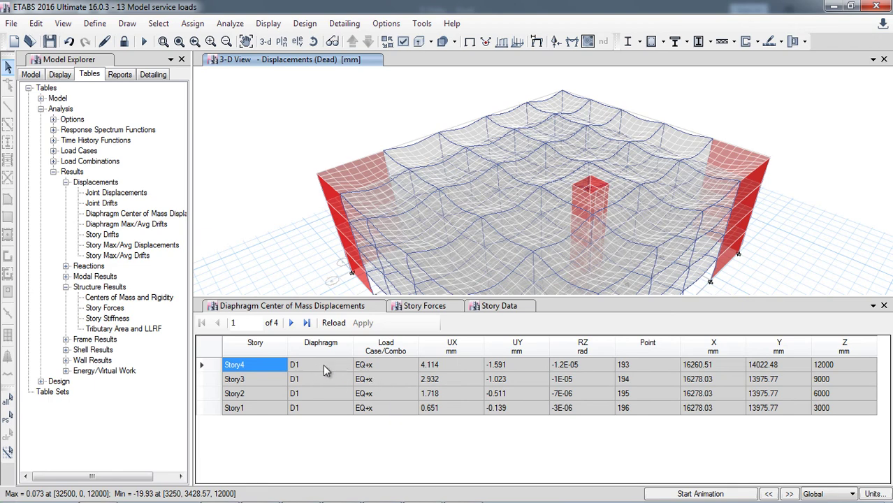
Step: Filter the Diaphragm Center of Mass Displacements table to load case EQ+x and copy the UX values of Story4 through Story1
click(288, 311)
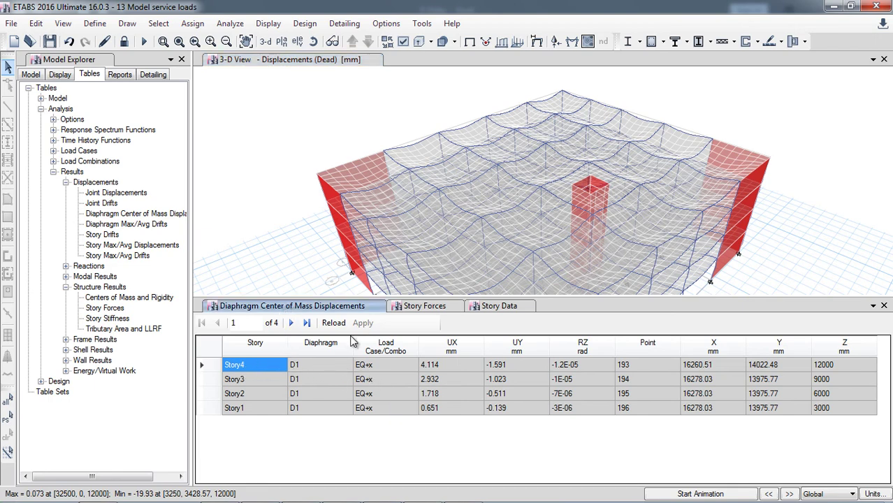
click(384, 353)
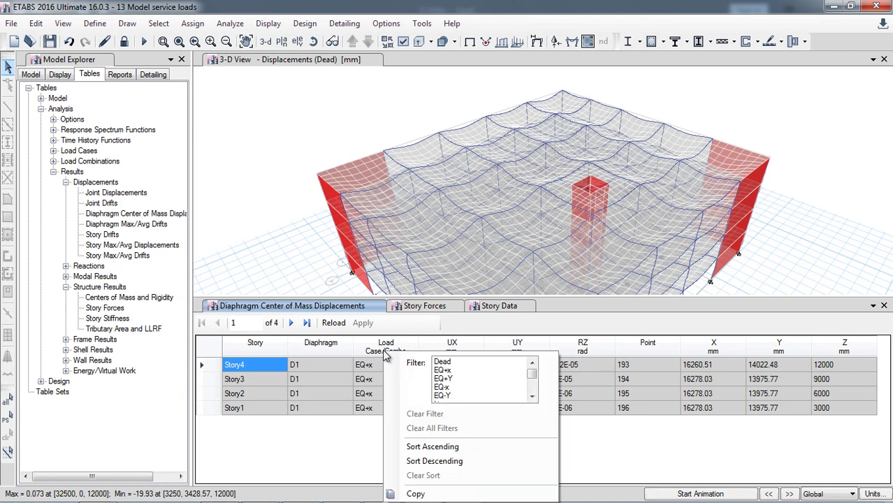
click(447, 371)
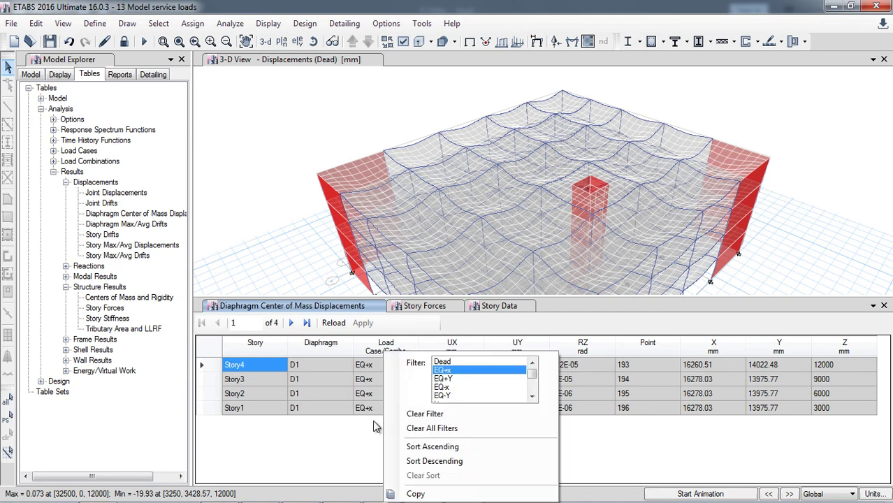
click(364, 441)
drag(448, 367, 444, 409)
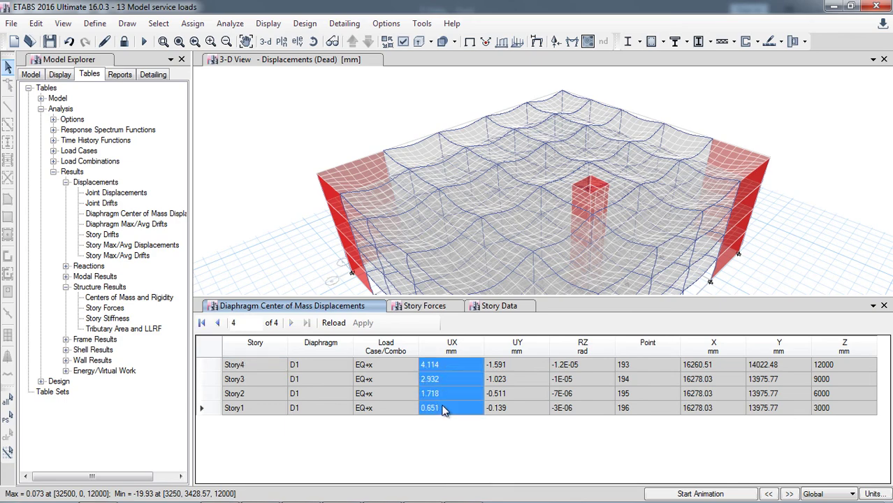
right_click(443, 409)
click(476, 430)
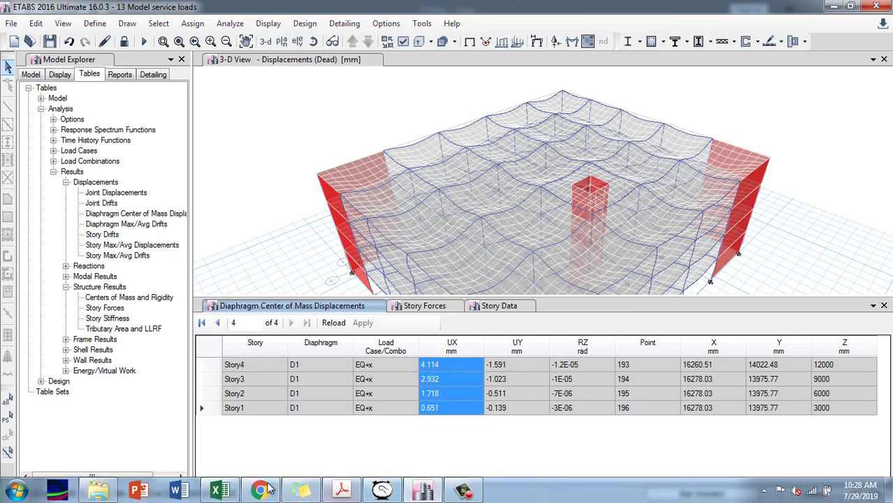
Step: Switch to Excel and paste the copied displacements into the Ux column of the EX 1 Direction table, cells F5 to F8
click(219, 490)
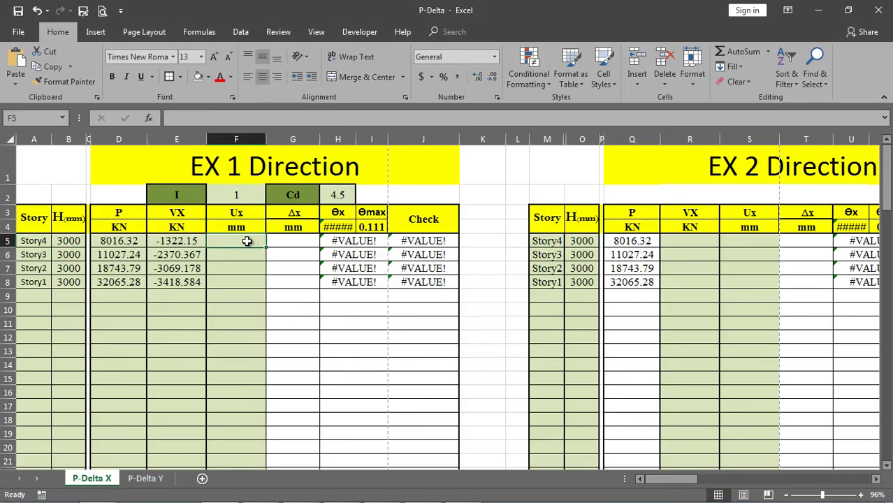
drag(246, 241, 245, 283)
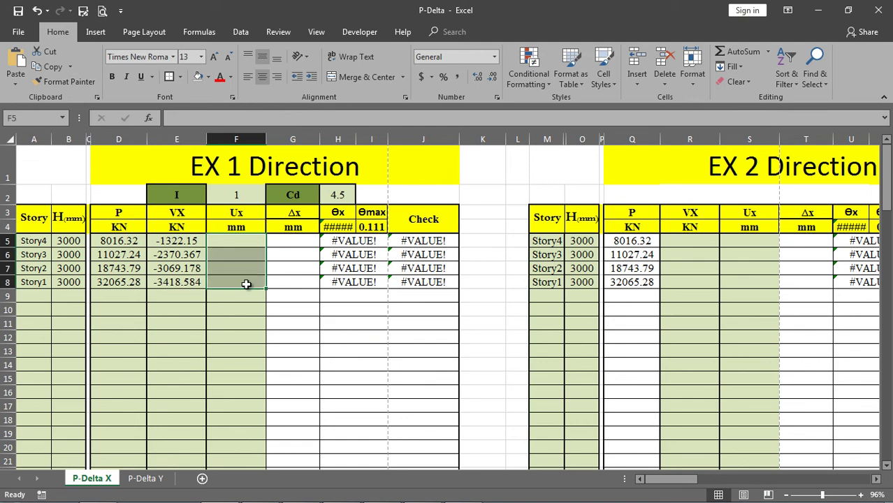
right_click(246, 235)
right_click(235, 246)
click(277, 275)
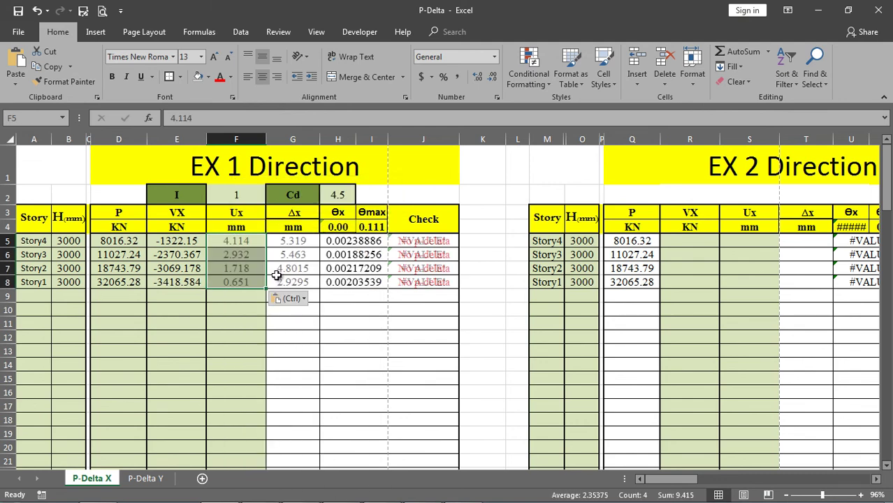
click(238, 323)
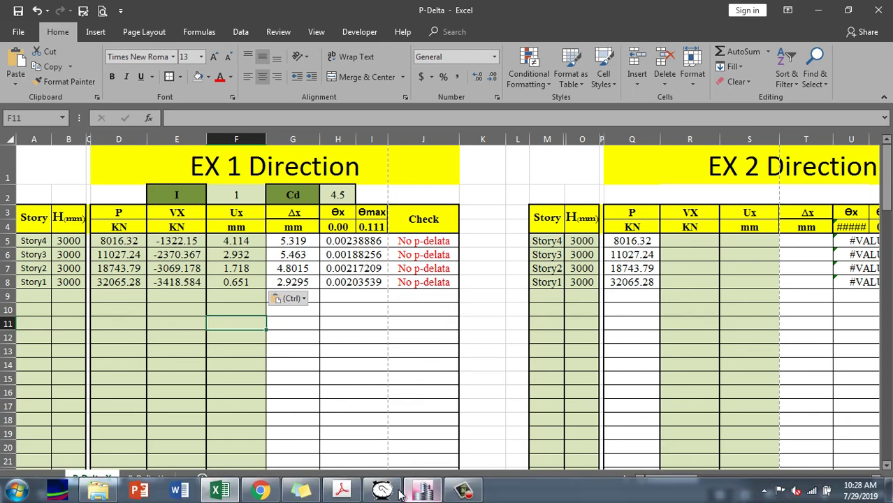
Step: Switch to ETABS and return to its Diaphragm Center of Mass Displacements table
click(422, 490)
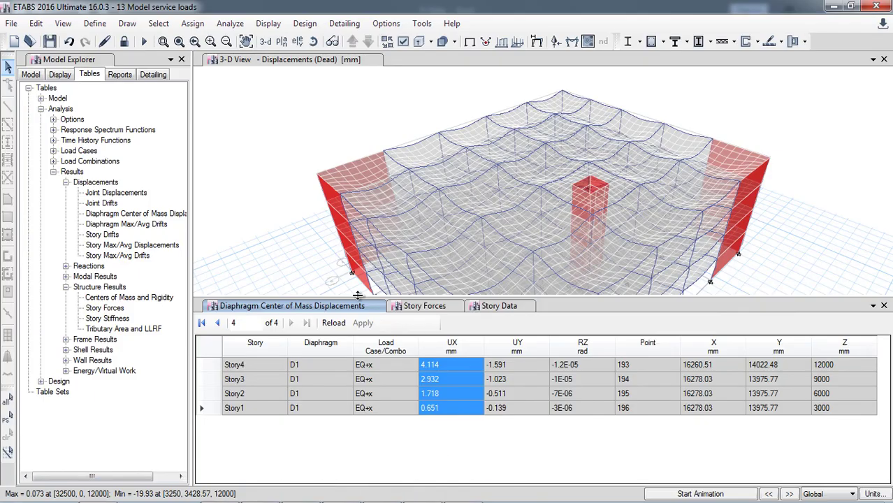